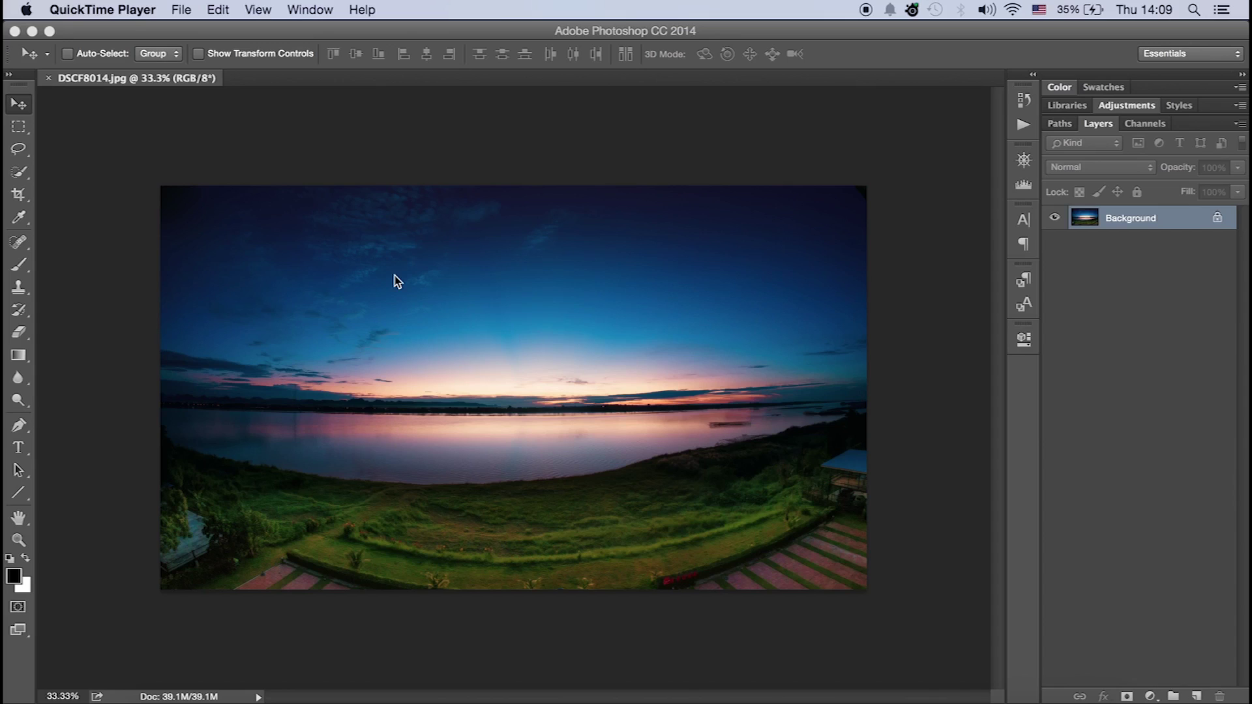
Step: Bring Photoshop to the front, showing DSCF8014.jpg with only its Background layer
{"action": "left_click", "coordinate": [165, 214]}
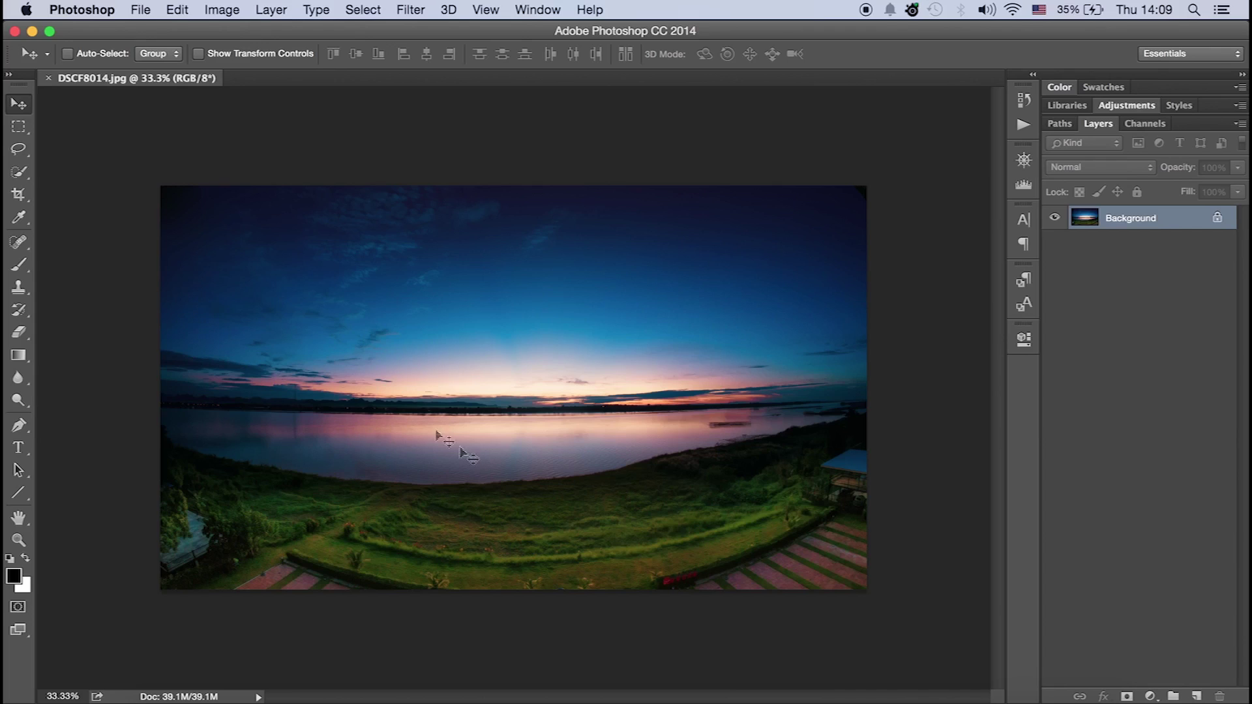
{"action": "left_click", "coordinate": [1196, 695]}
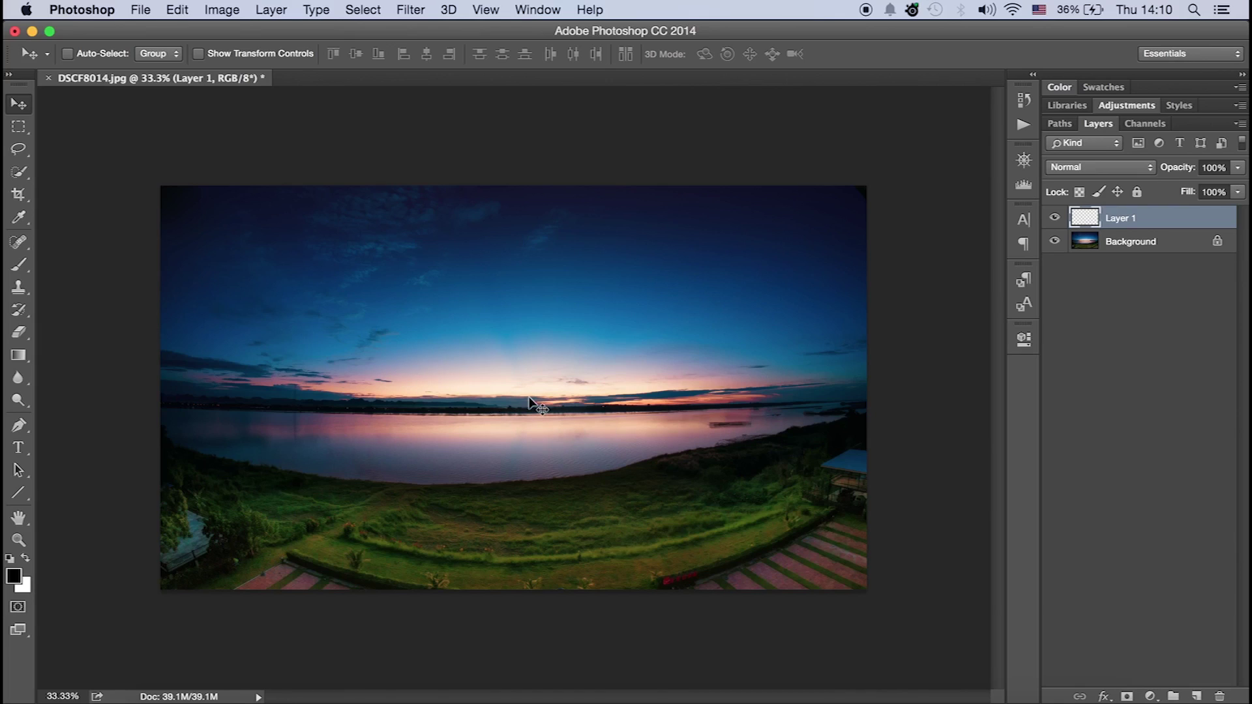
{"action": "key", "text": "Delete"}
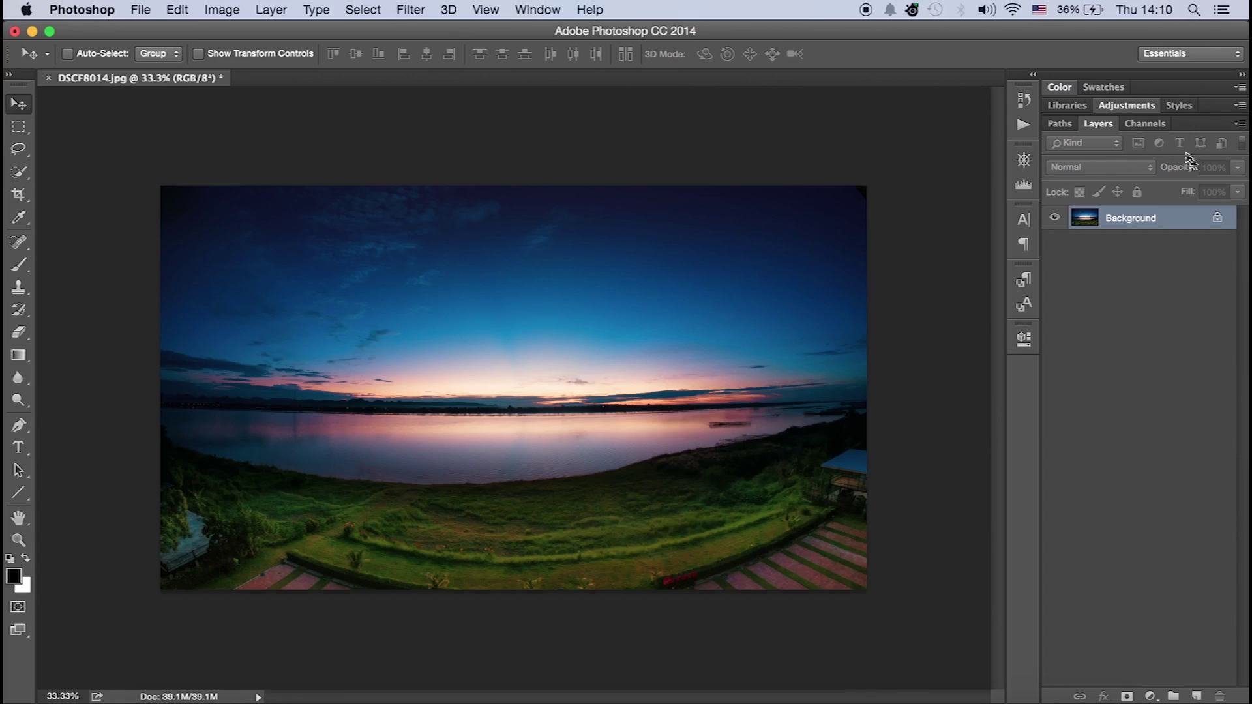
{"action": "left_click", "coordinate": [1142, 124]}
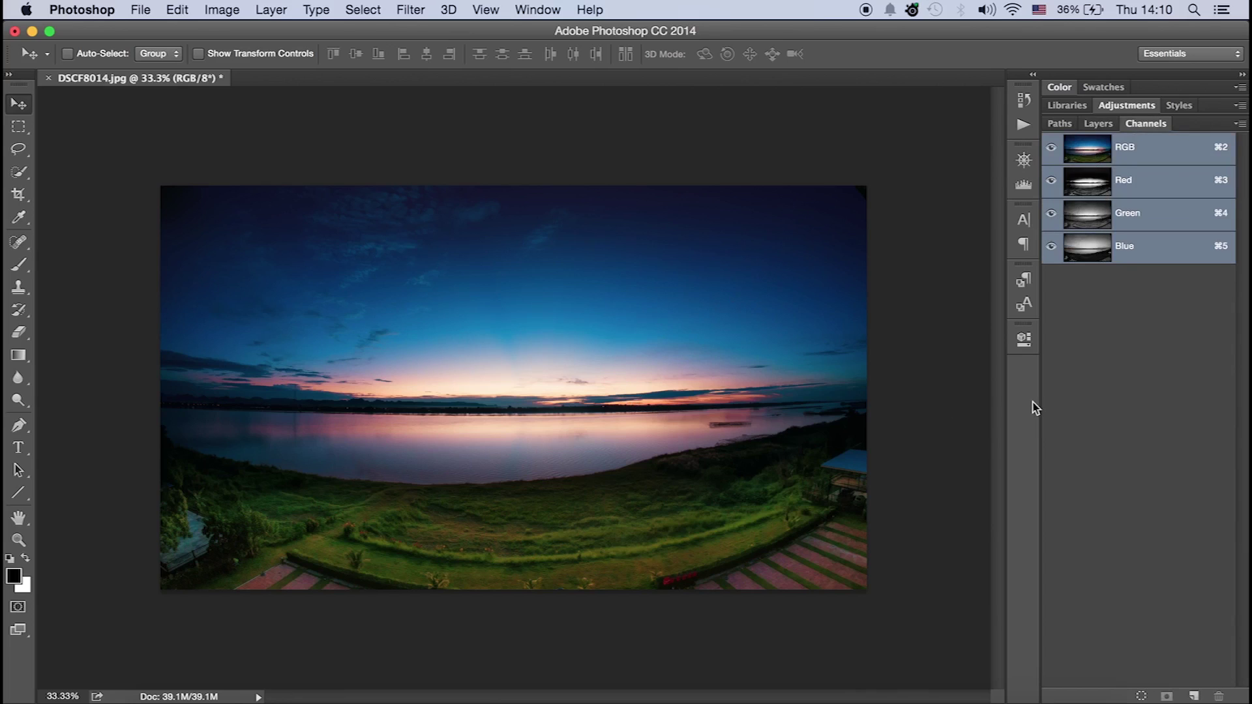
Step: Compare the Red, Green and Blue channels one at a time, then return to the RGB composite
{"action": "left_click", "coordinate": [1101, 187]}
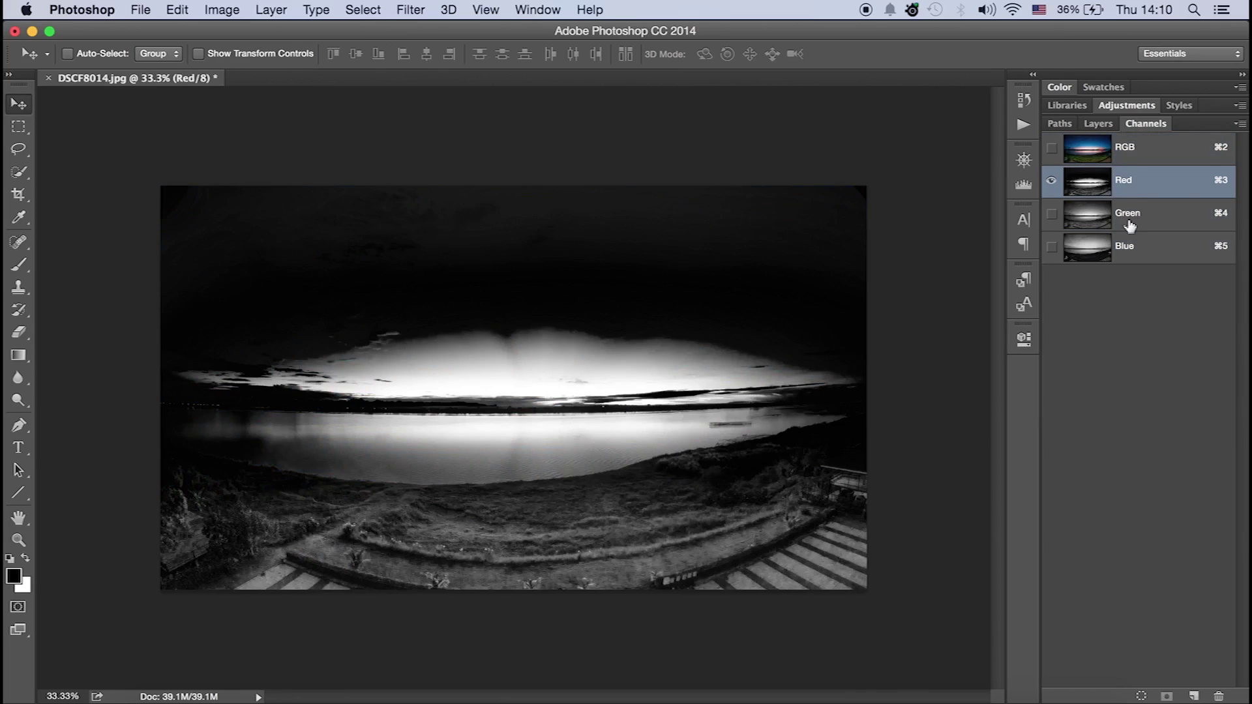
{"action": "left_click", "coordinate": [1128, 227]}
{"action": "left_click", "coordinate": [1125, 254]}
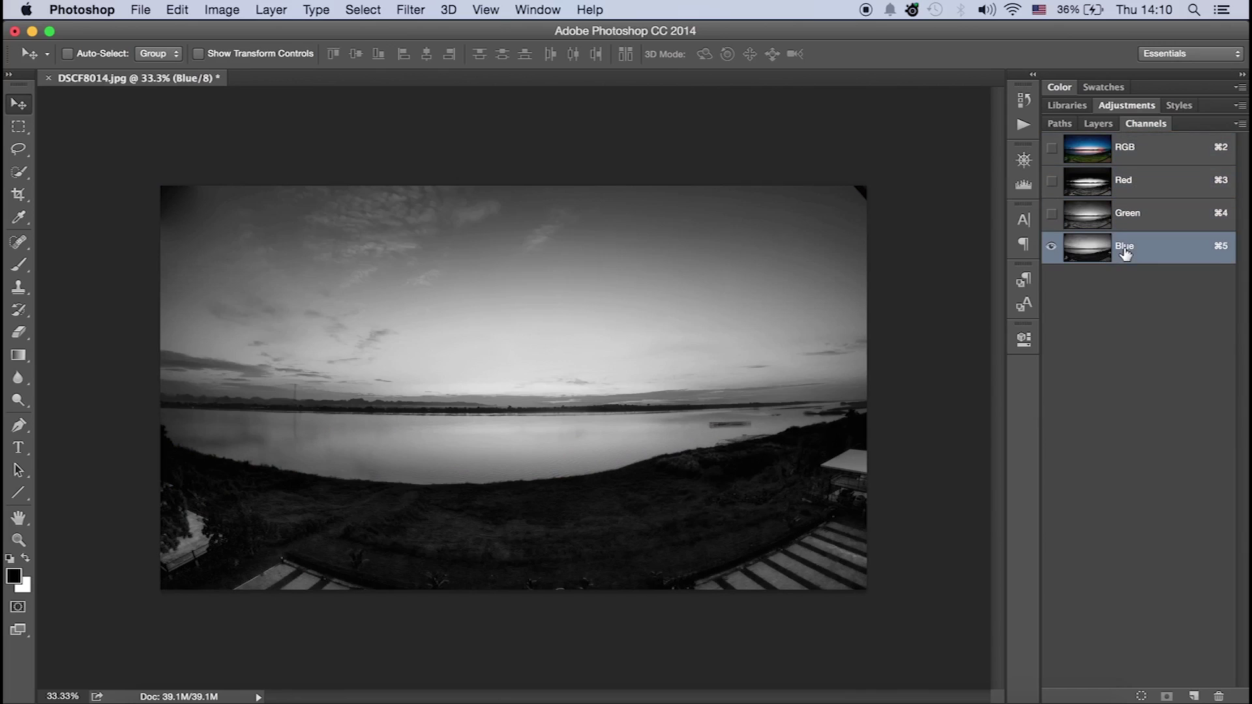
{"action": "left_click", "coordinate": [1114, 148]}
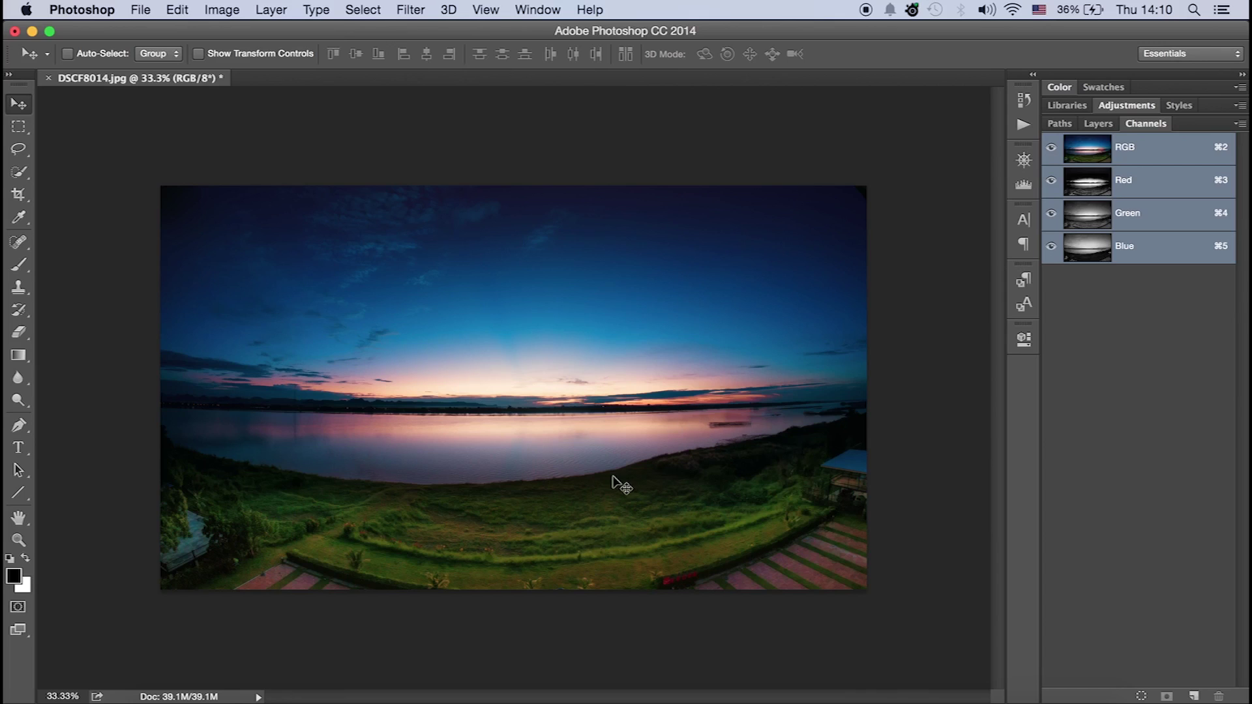
Step: Recheck the Blue and Green channels, then load the RGB luminosity as a selection
{"action": "left_click", "coordinate": [1151, 249]}
{"action": "left_click", "coordinate": [1152, 222]}
{"action": "left_click", "coordinate": [1124, 156]}
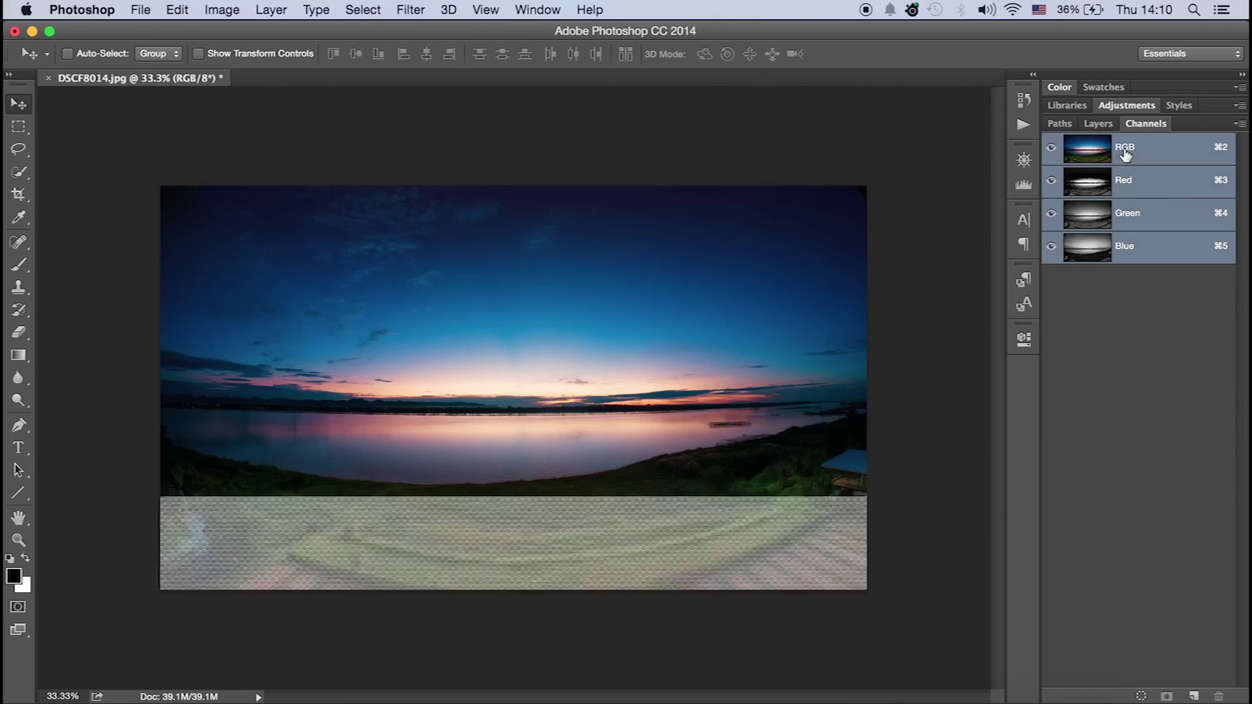
{"action": "left_click", "coordinate": [1160, 237], "text": "super"}
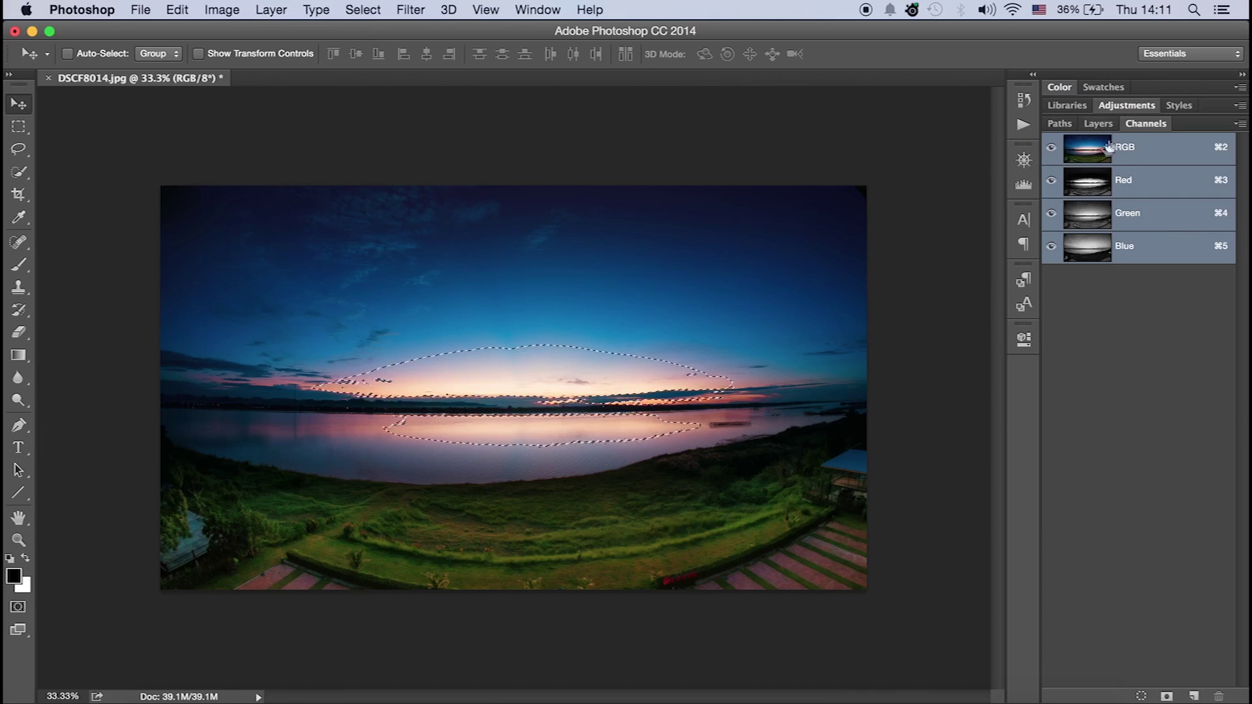
Step: Test deselecting and reselecting the bright-area luminosity selection
{"action": "key", "text": "super"}
{"action": "key", "text": "super+d"}
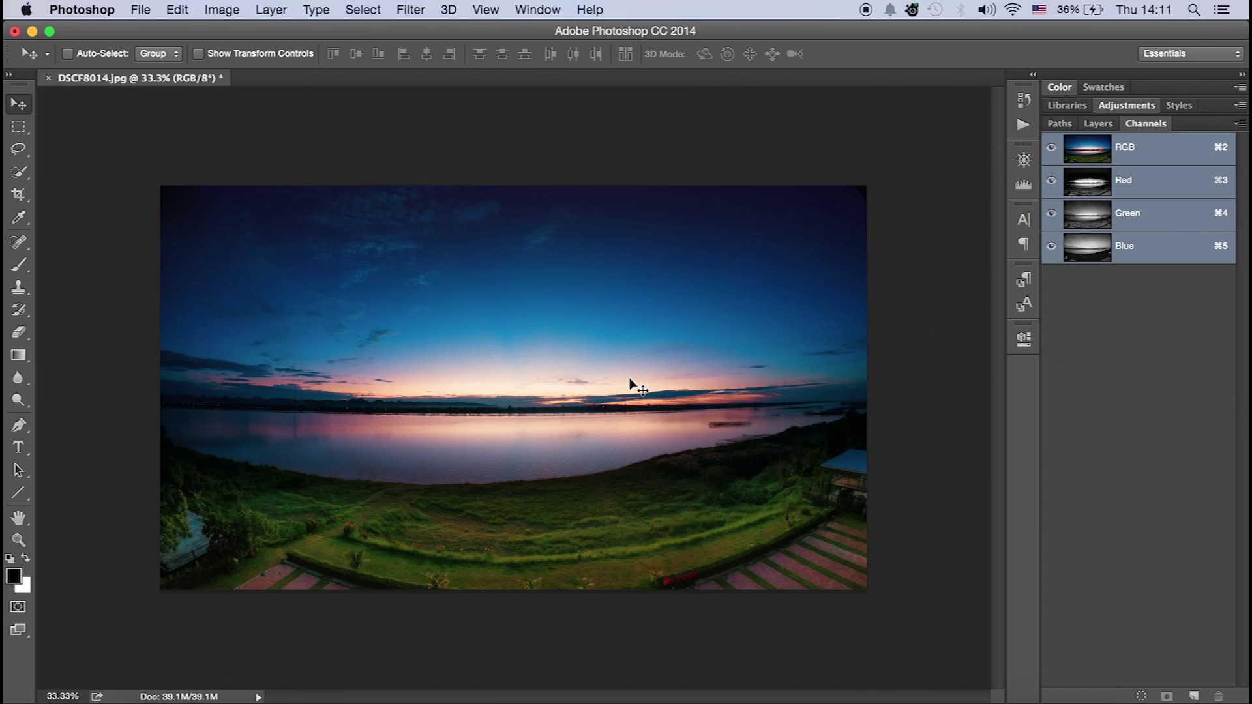
{"action": "key", "text": "super+shift+d"}
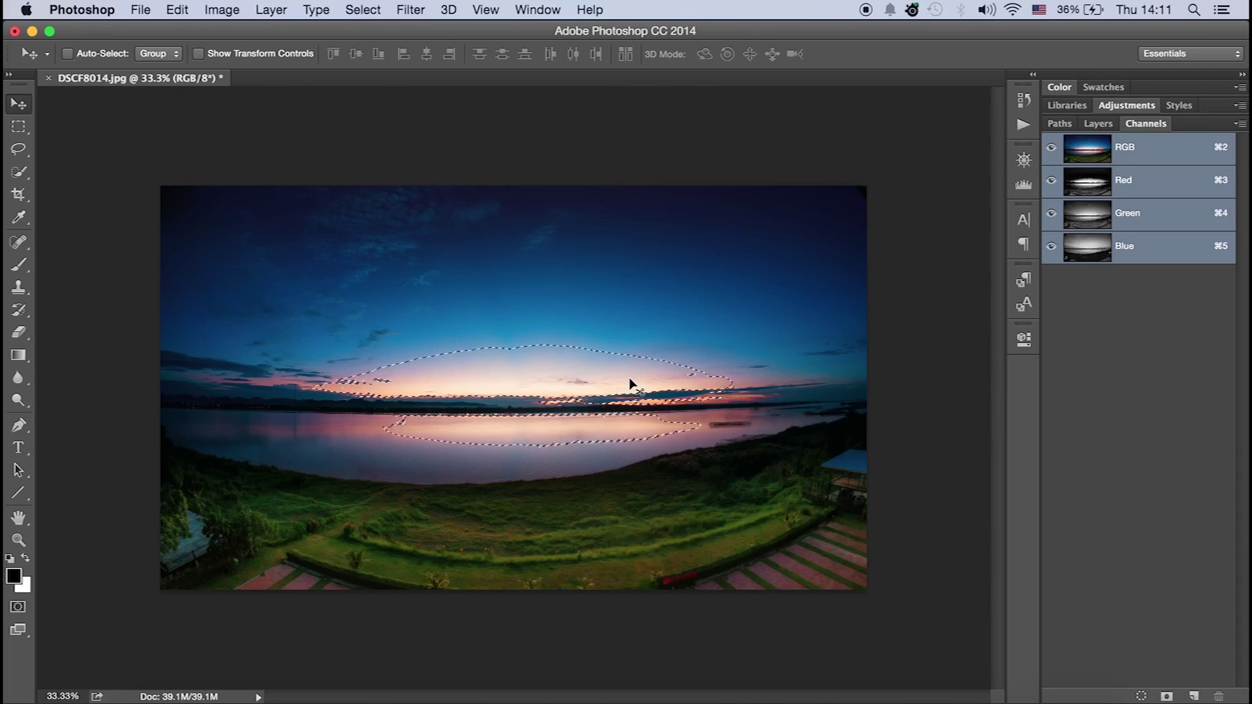
{"action": "key", "text": "ctrl+d"}
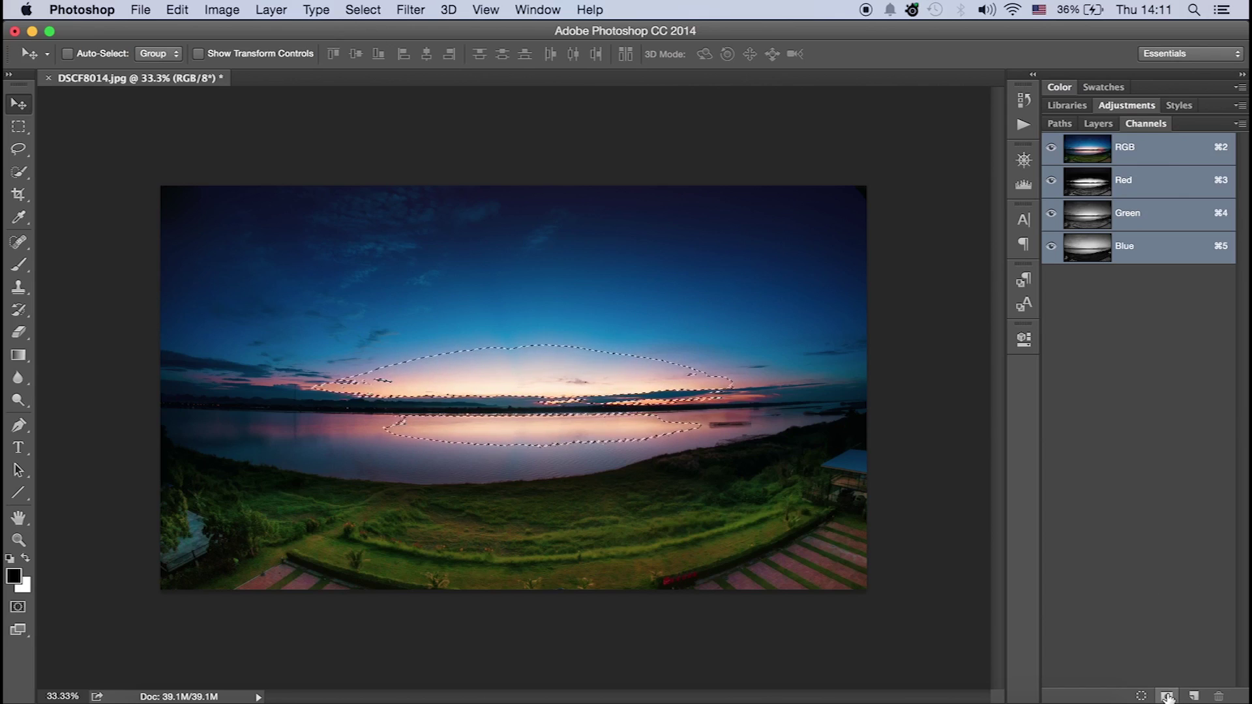
Step: Save the selection as an alpha channel and name it Light
{"action": "left_click", "coordinate": [1167, 694]}
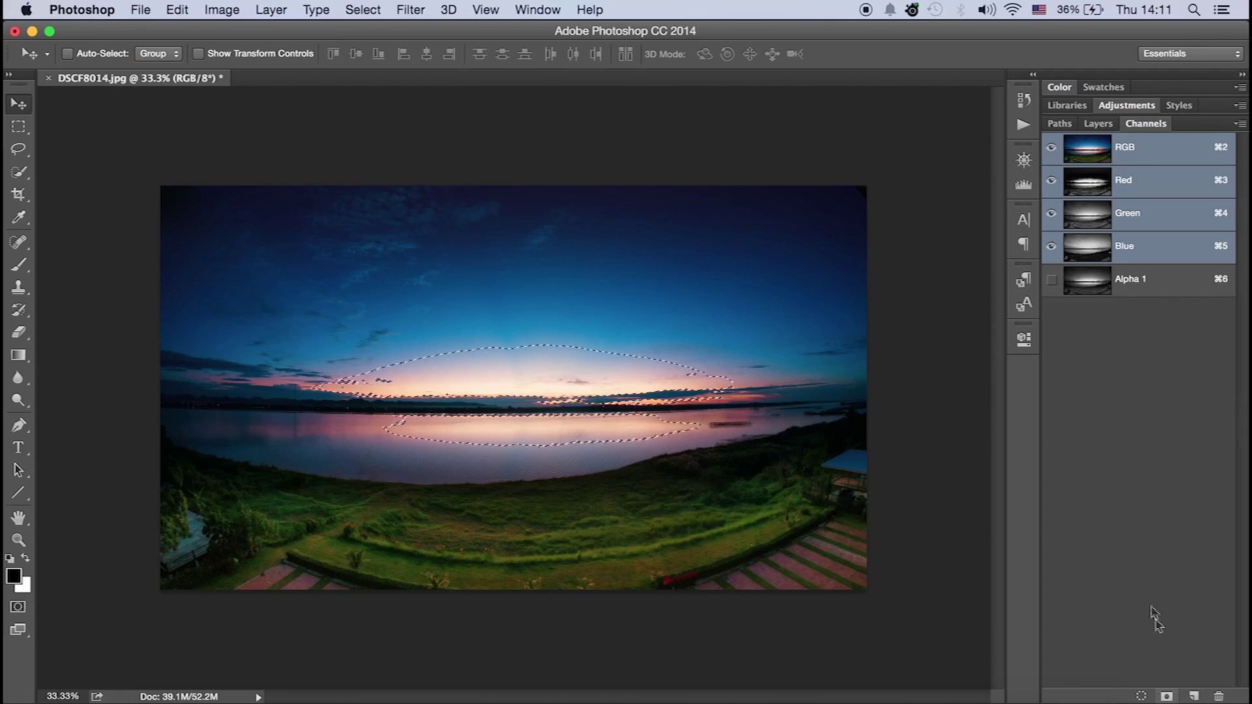
{"action": "left_click", "coordinate": [1132, 284]}
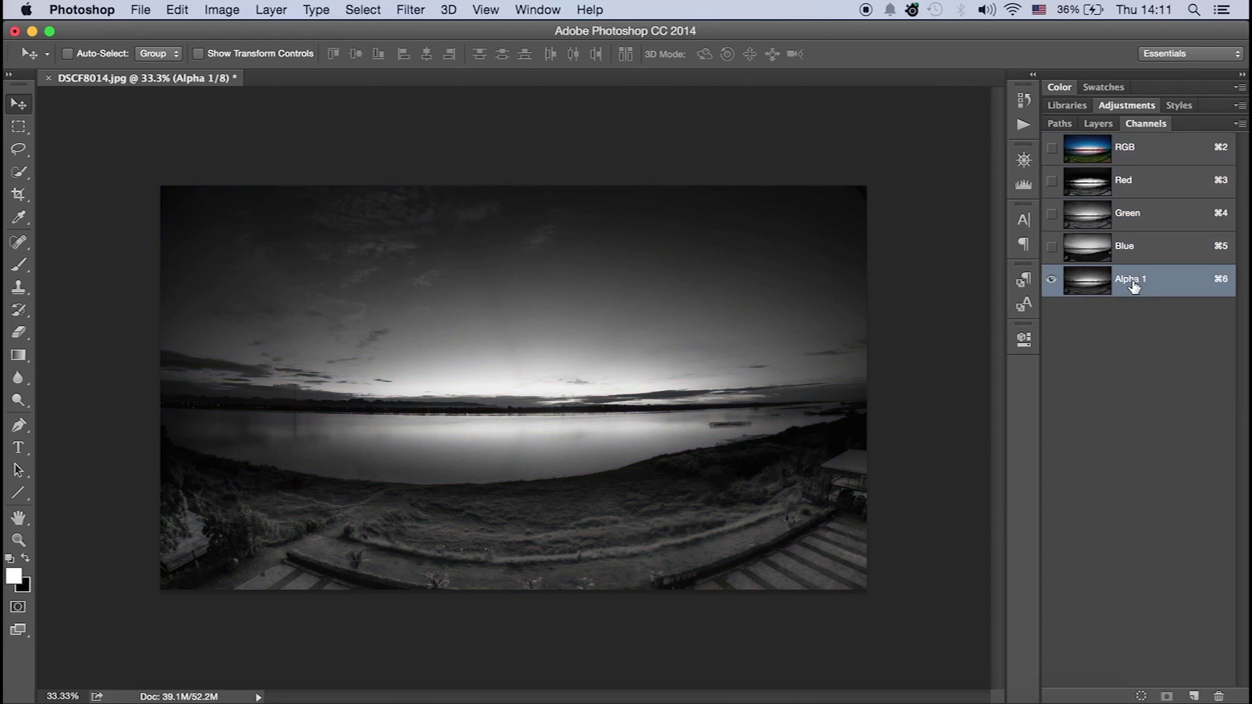
{"action": "double_click", "coordinate": [1132, 282]}
{"action": "type", "text": "Light"}
{"action": "key", "text": "Return"}
Step: Duplicate the Light channel, name the copy Dark, and invert it
{"action": "left_click_drag", "start_coordinate": [1092, 280], "coordinate": [1195, 690]}
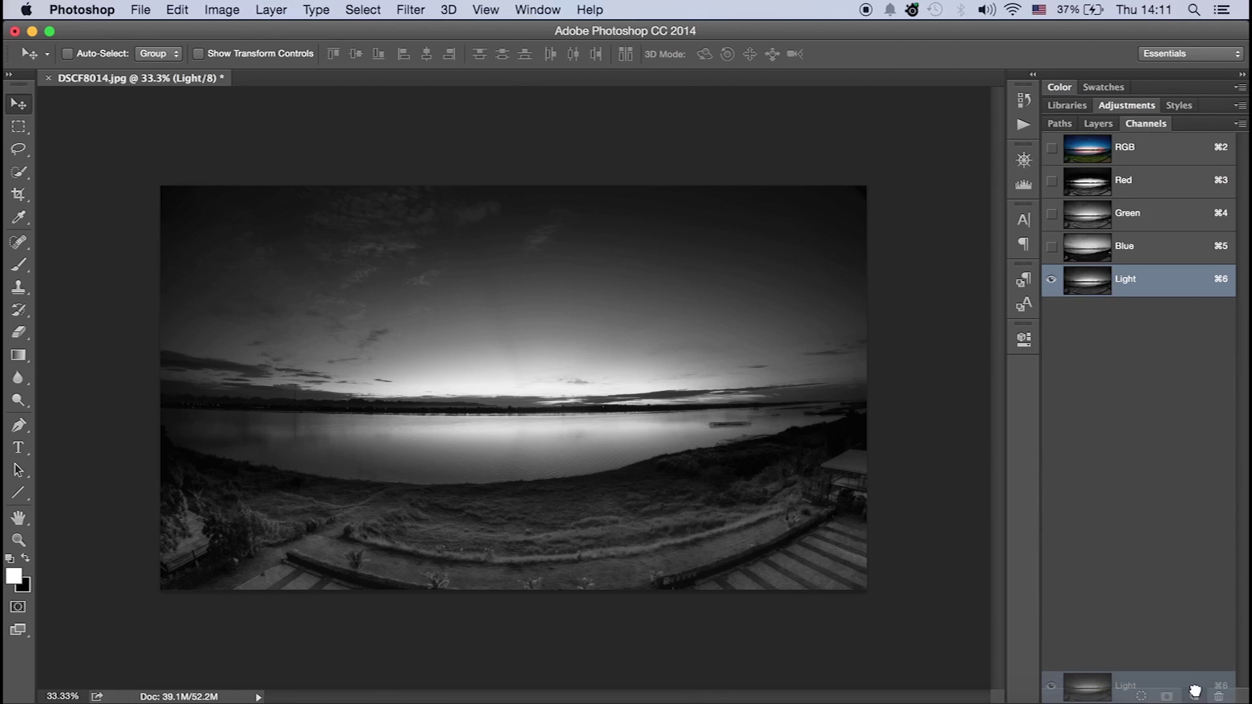
{"action": "left_click_drag", "start_coordinate": [1194, 691], "coordinate": [1194, 691]}
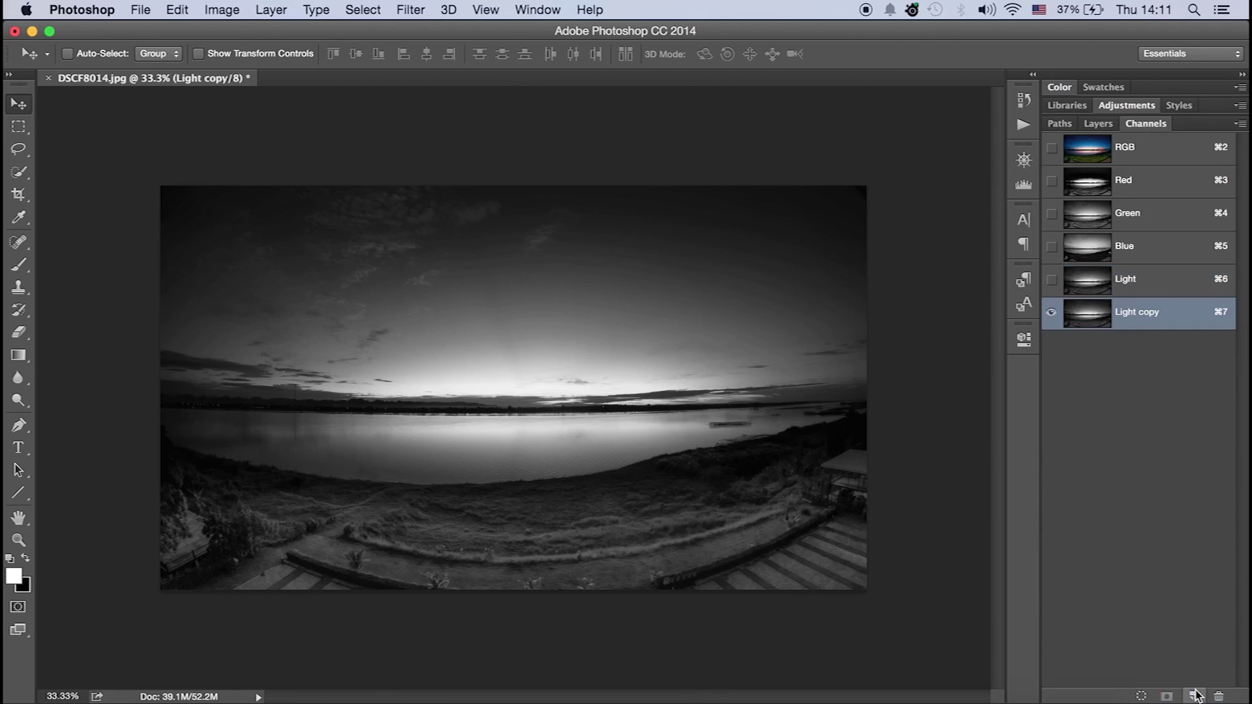
{"action": "double_click", "coordinate": [1136, 315]}
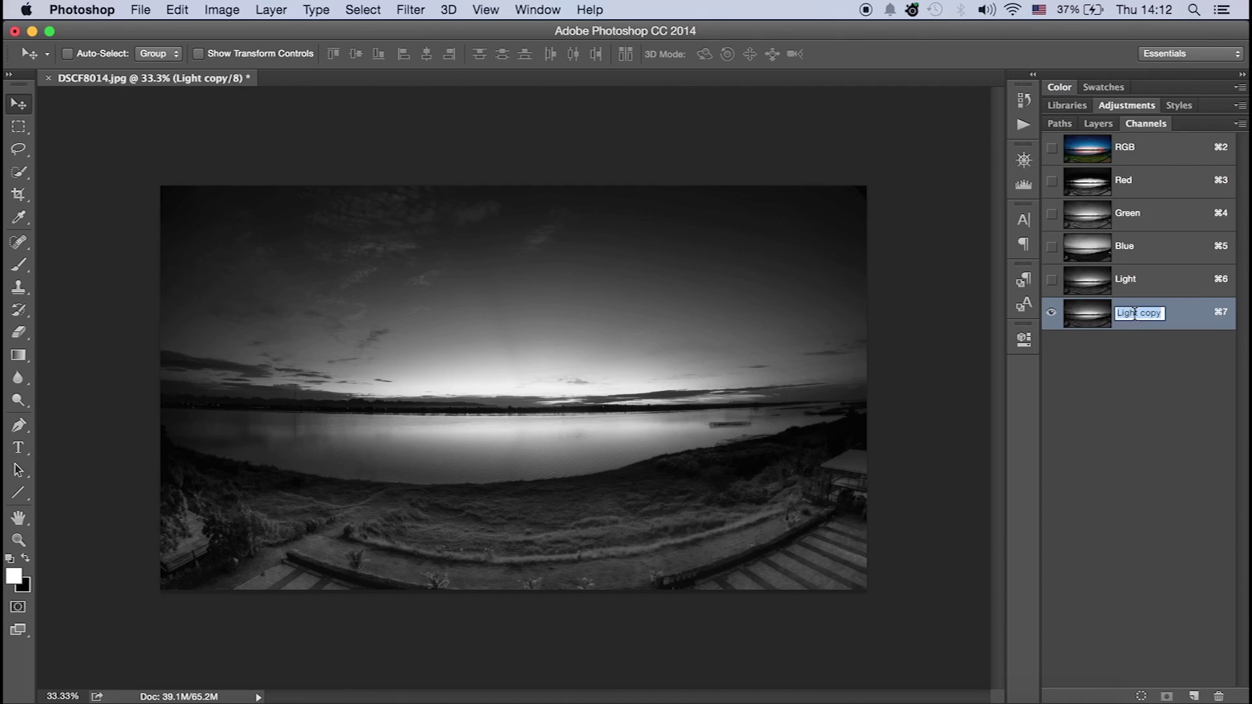
{"action": "type", "text": "Dark"}
{"action": "left_click", "coordinate": [1133, 386]}
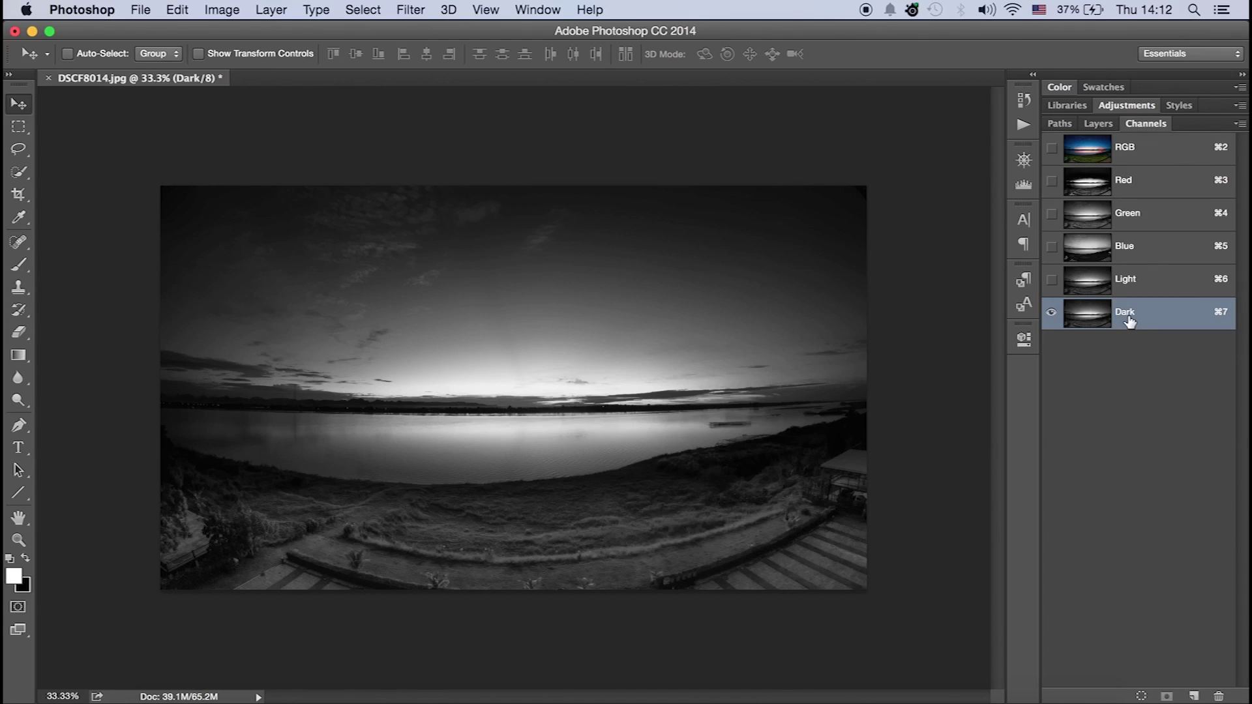
{"action": "key", "text": "super+i"}
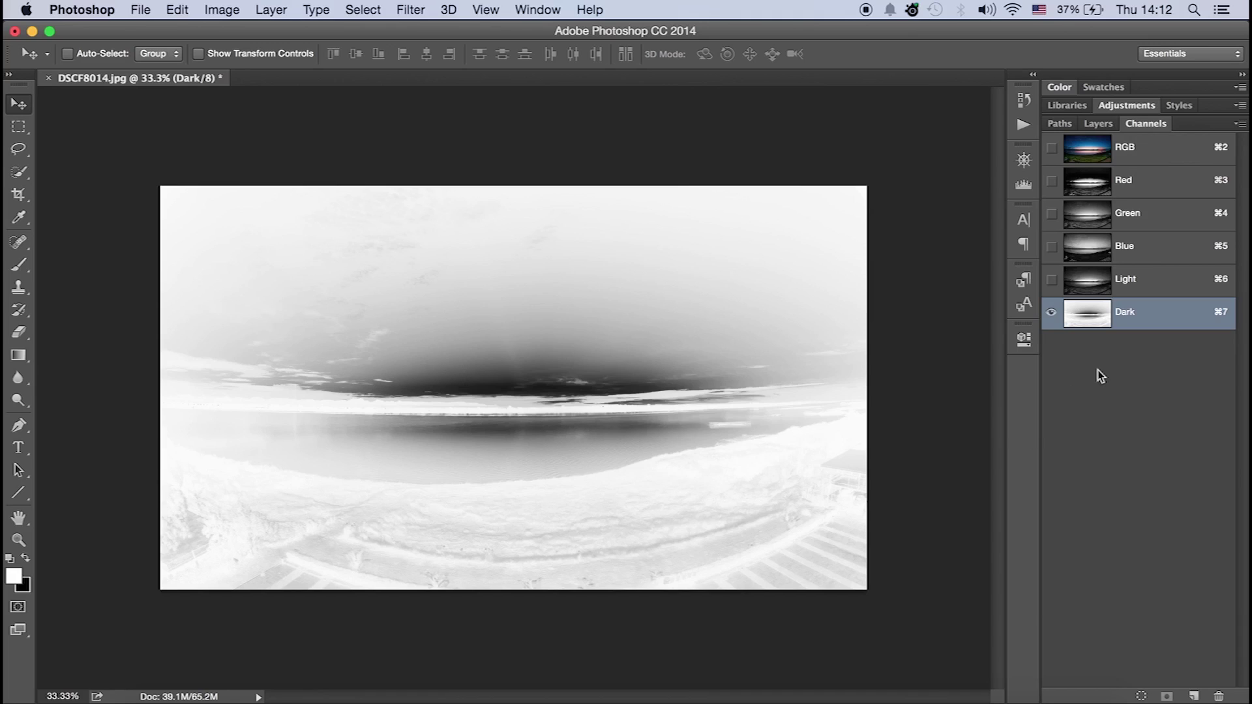
Step: Compare the Light and Dark channel overlays, then return to the RGB composite
{"action": "left_click", "coordinate": [1051, 279]}
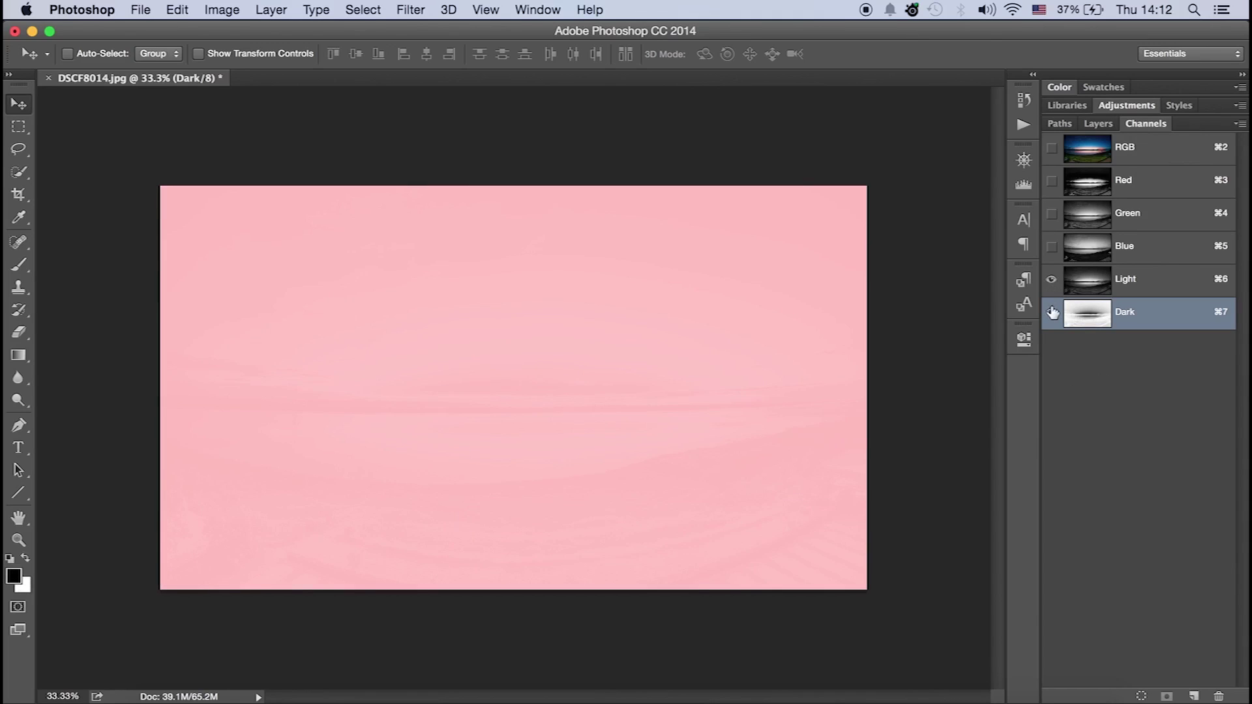
{"action": "left_click", "coordinate": [1052, 312]}
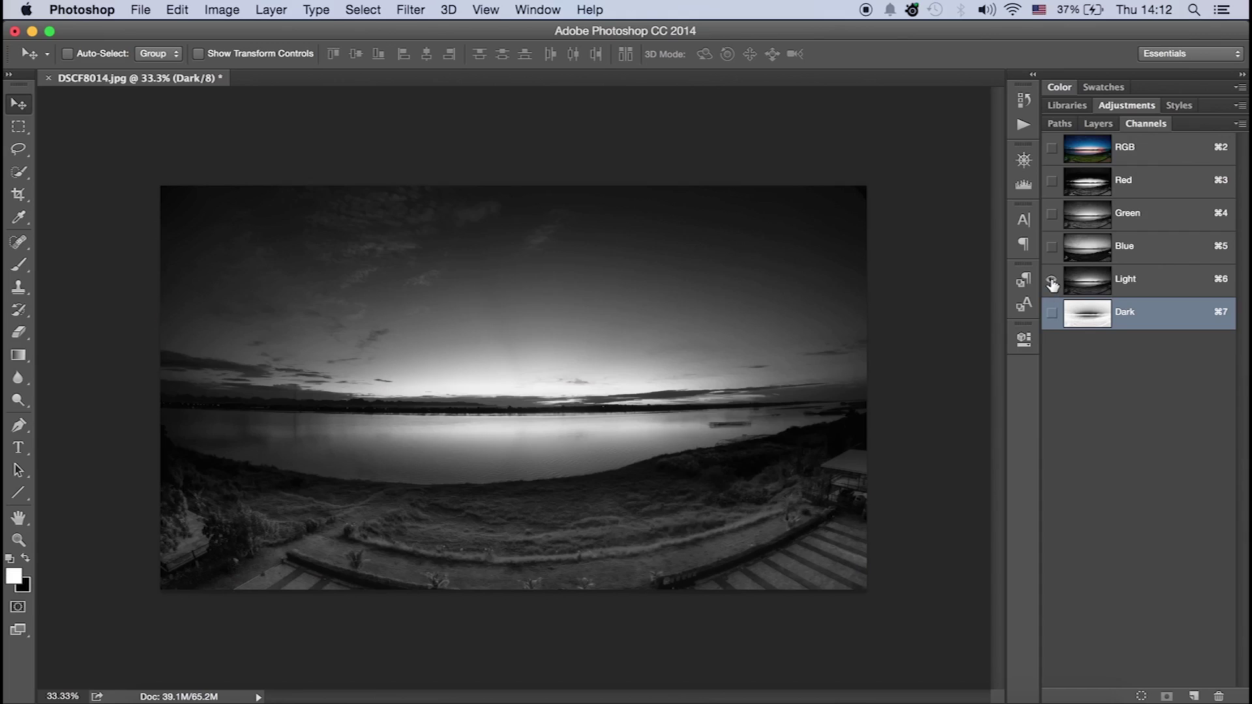
{"action": "left_click", "coordinate": [1050, 147]}
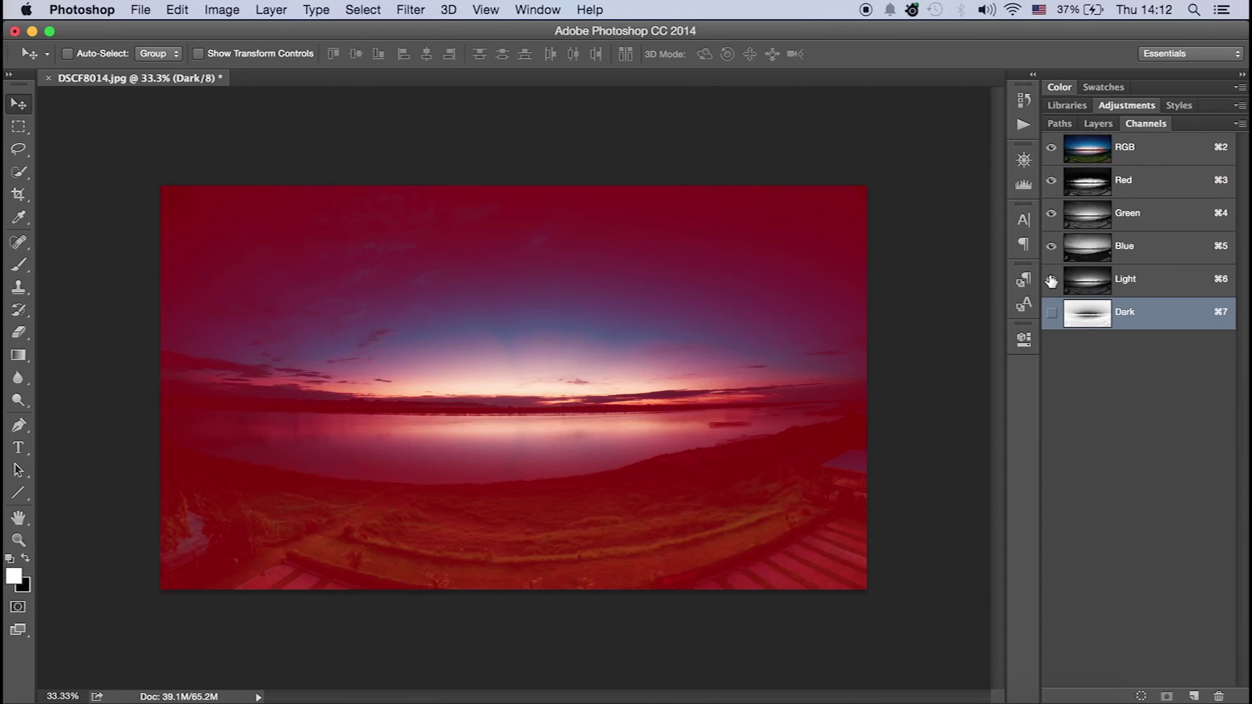
{"action": "left_click", "coordinate": [1051, 279]}
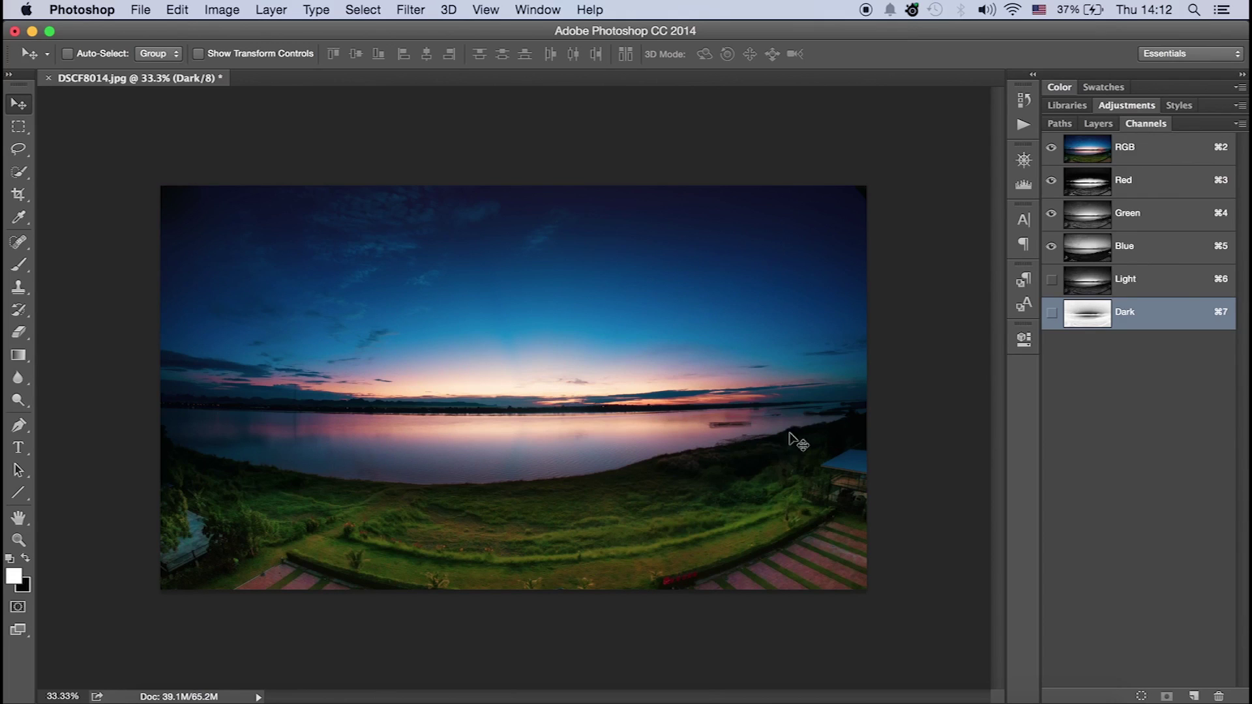
{"action": "left_click", "coordinate": [1149, 157]}
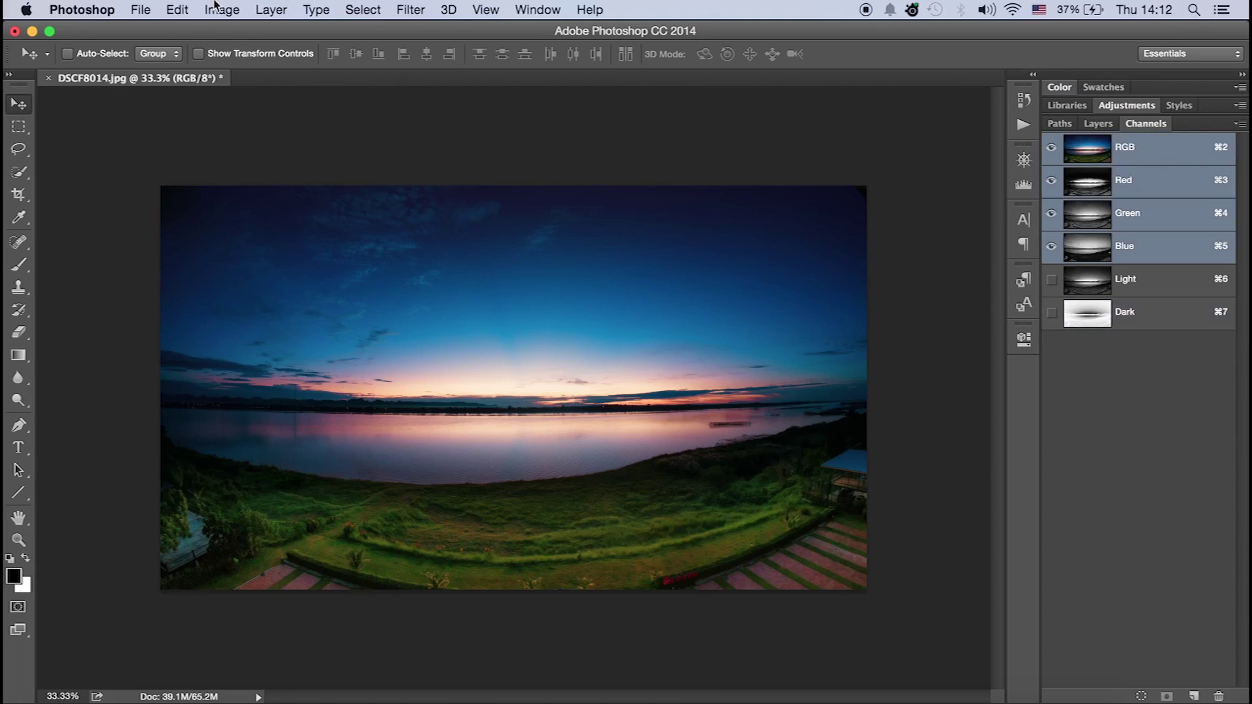
{"action": "left_click", "coordinate": [362, 9]}
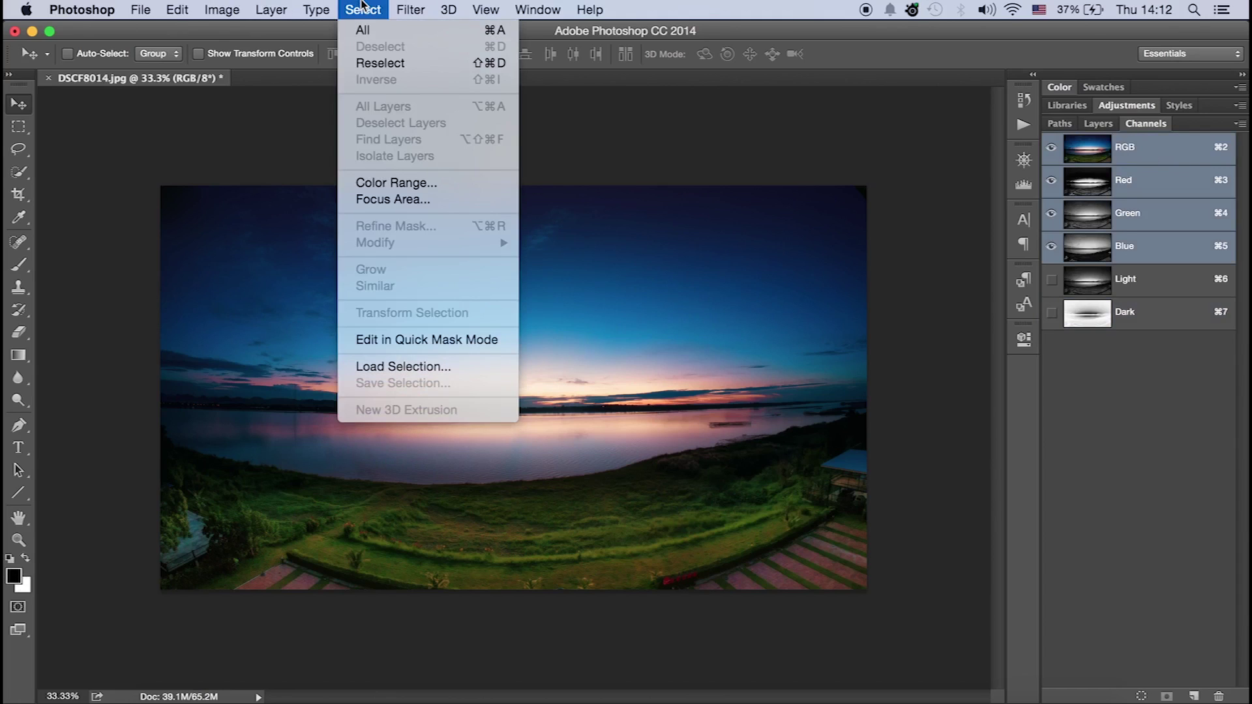
Step: Make a Color Range Midtones selection with Fuzziness 40 and range 105–150
{"action": "left_click", "coordinate": [364, 184]}
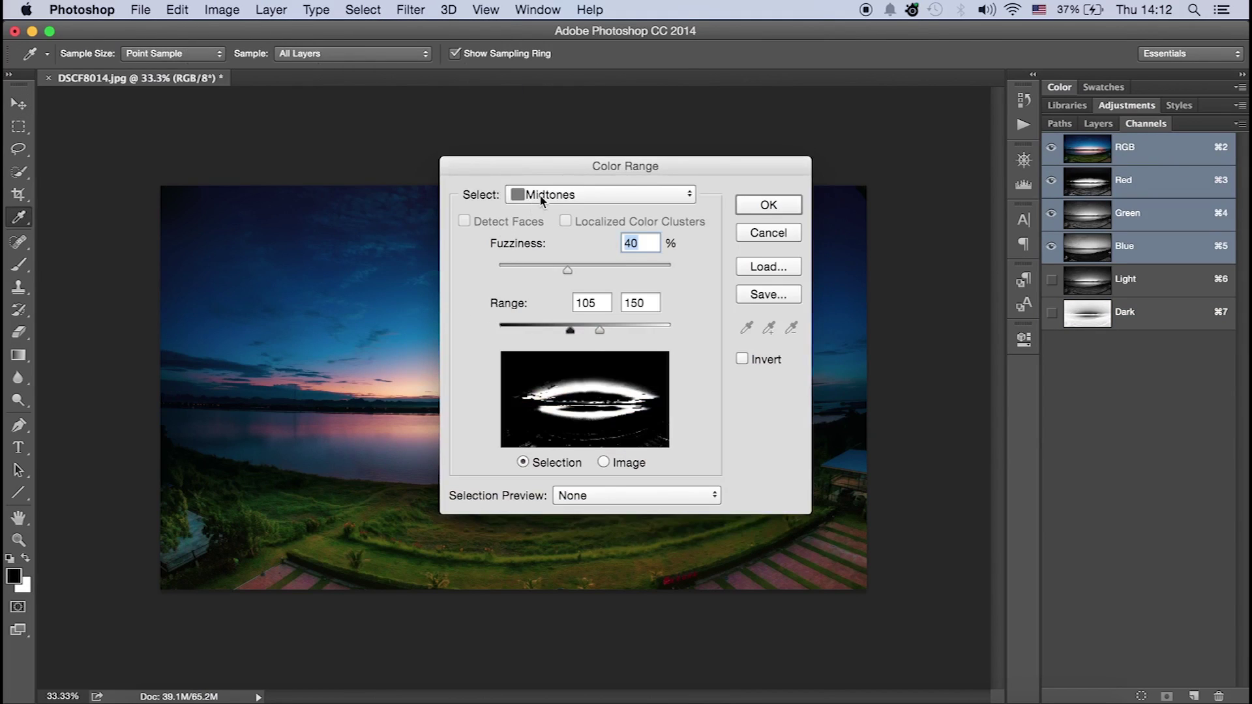
{"action": "left_click", "coordinate": [540, 200]}
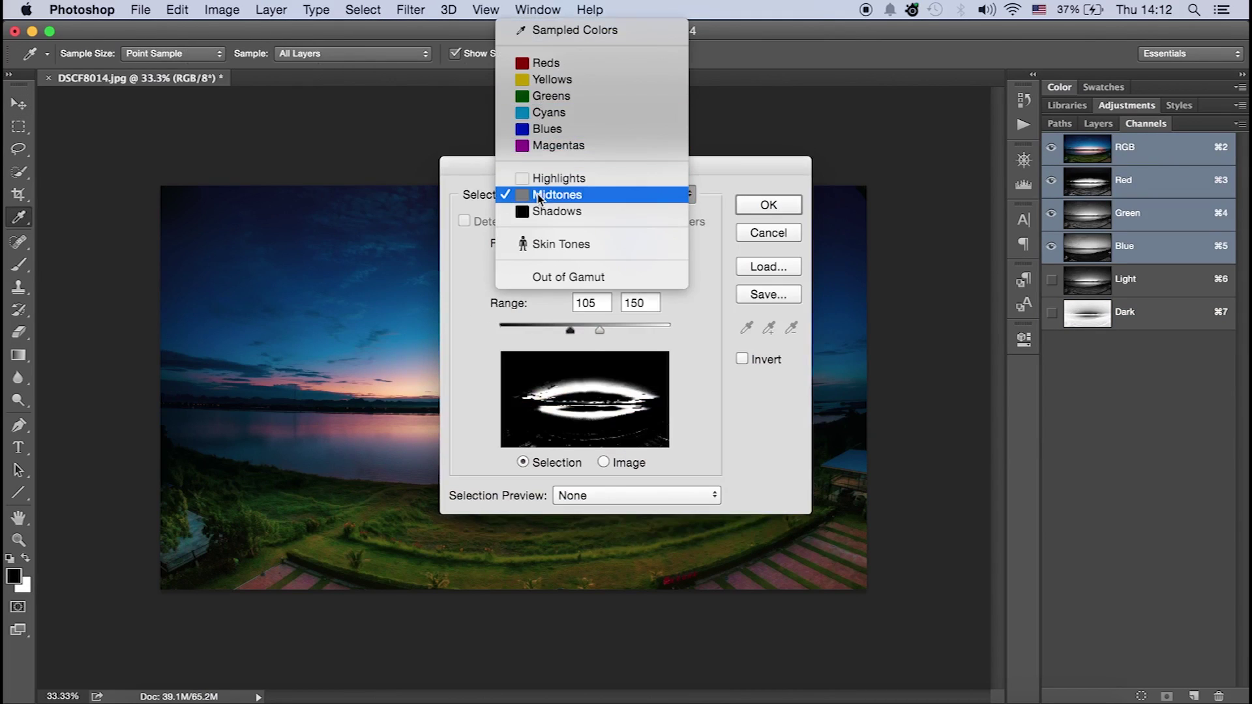
{"action": "left_click", "coordinate": [540, 199]}
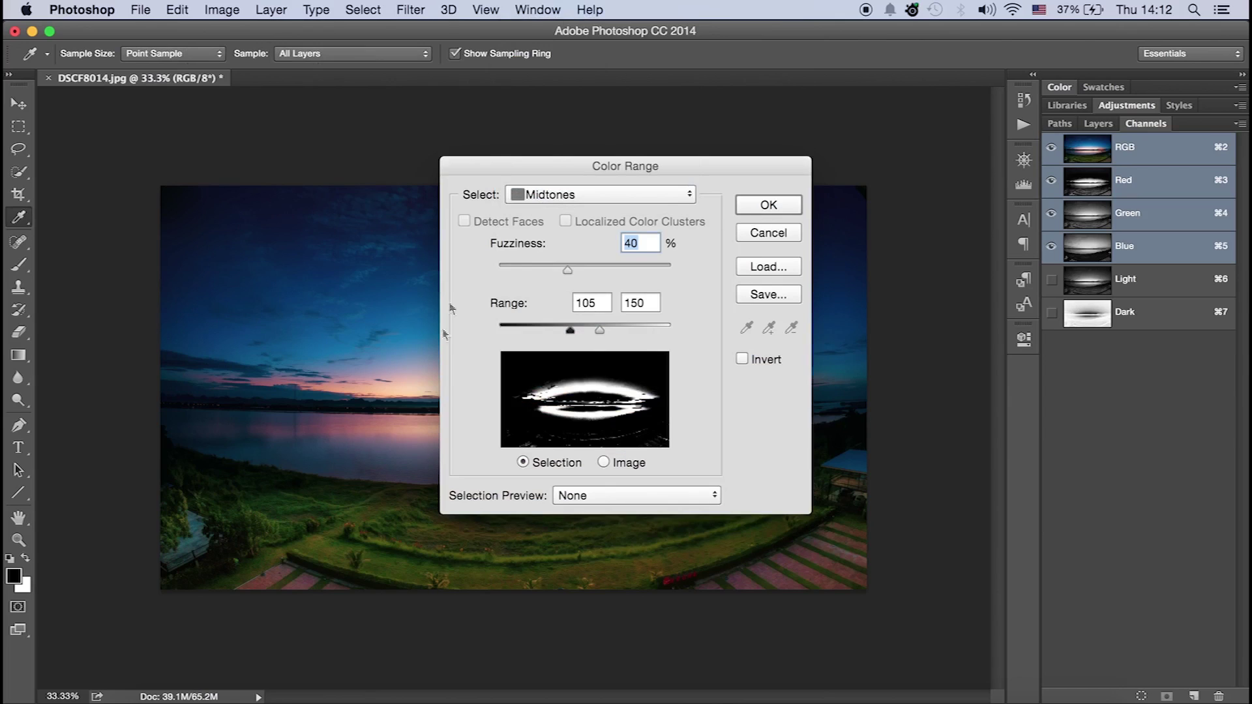
{"action": "left_click", "coordinate": [768, 206]}
{"action": "key", "text": "v"}
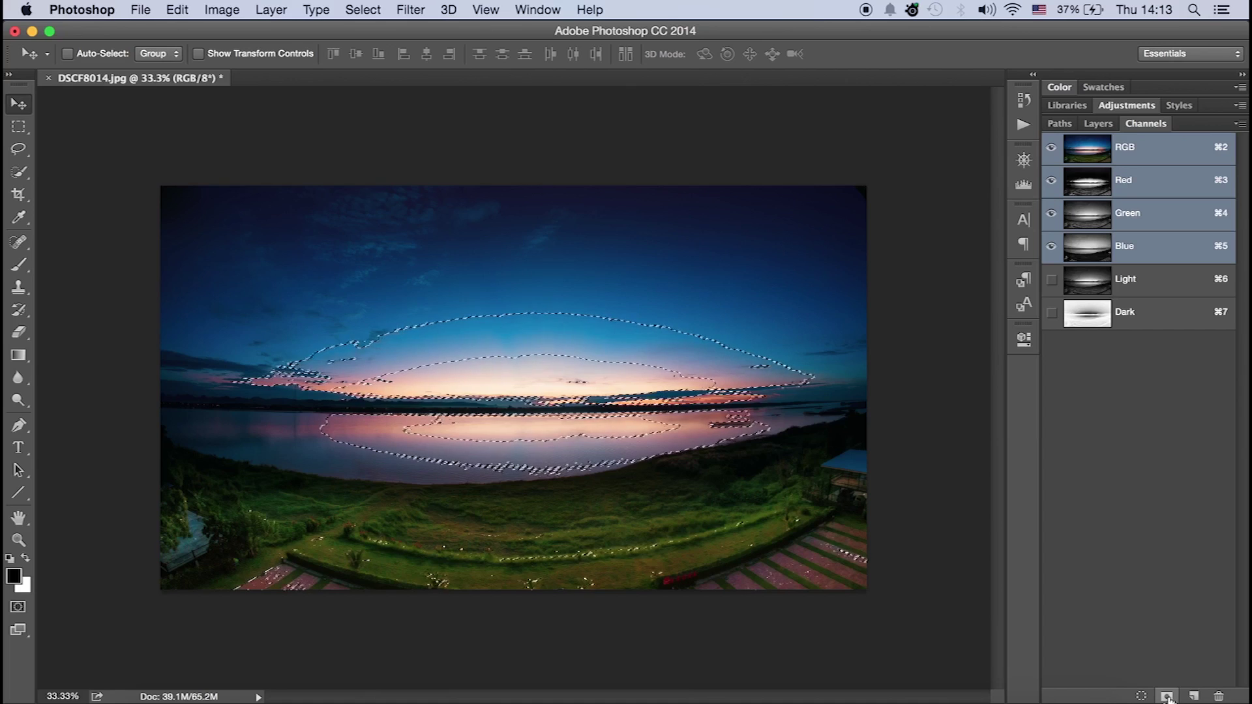
Step: Save the midtone selection as a new alpha channel named Midtones
{"action": "left_click", "coordinate": [1168, 698]}
{"action": "left_click", "coordinate": [1146, 342]}
{"action": "double_click", "coordinate": [1134, 345]}
{"action": "type", "text": "M"}
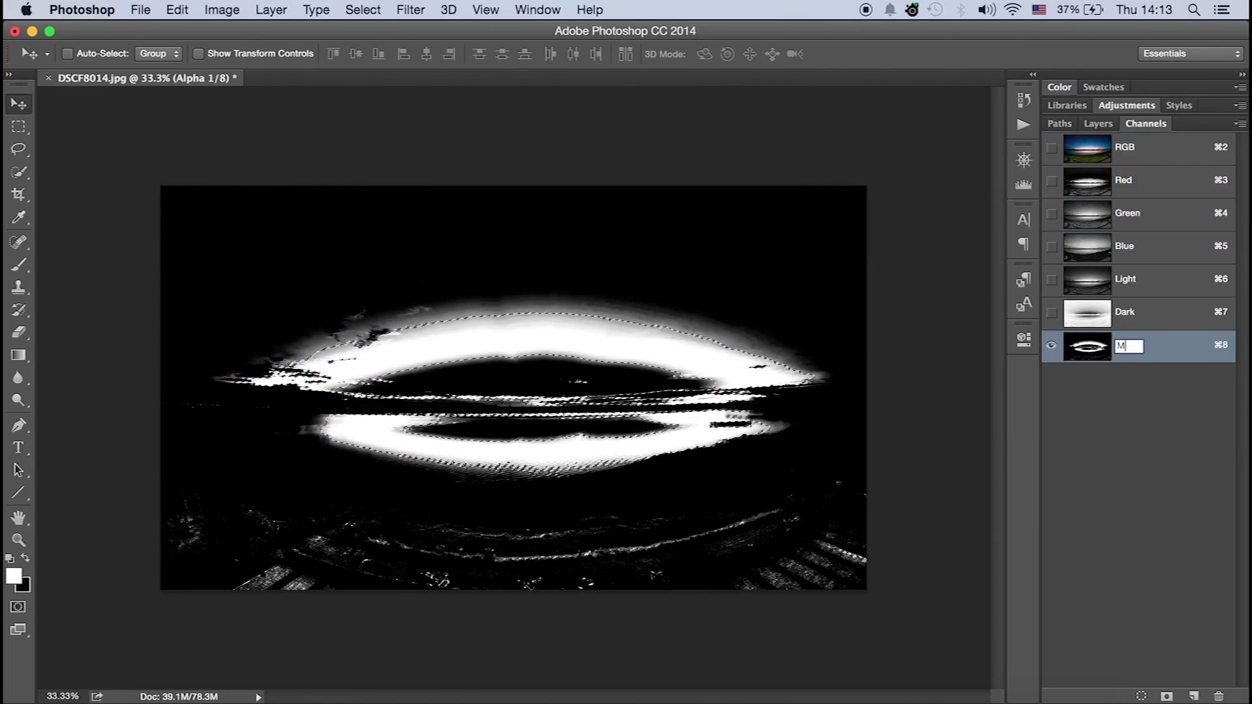
{"action": "type", "text": "idtone"}
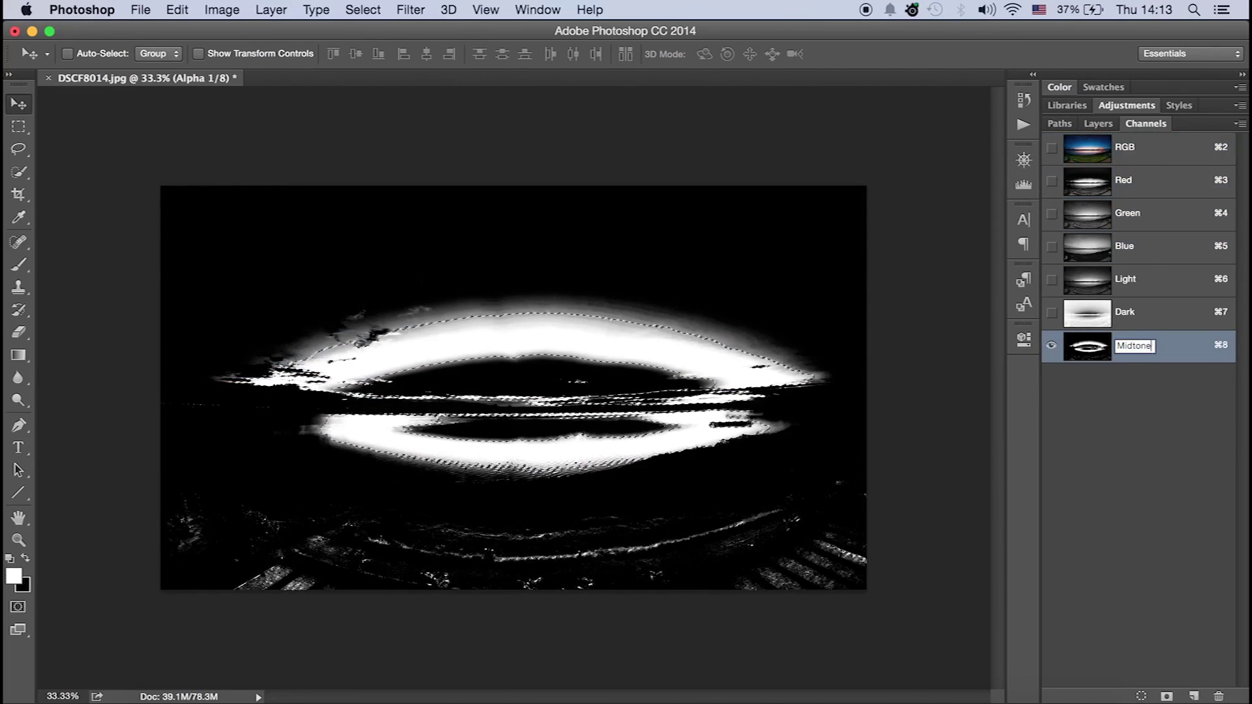
{"action": "type", "text": "s"}
{"action": "key", "text": "Return"}
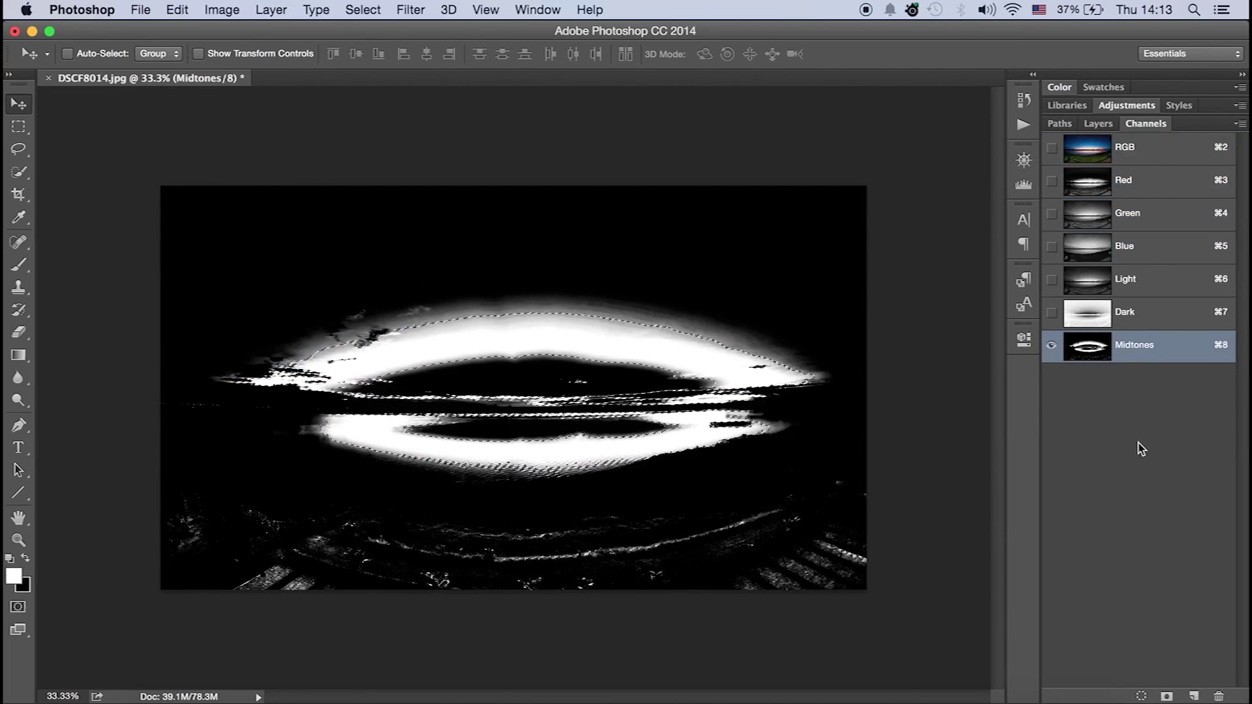
Step: Deselect, then rename the Light and Dark channels to Lights and Darks
{"action": "double_click", "coordinate": [1141, 280]}
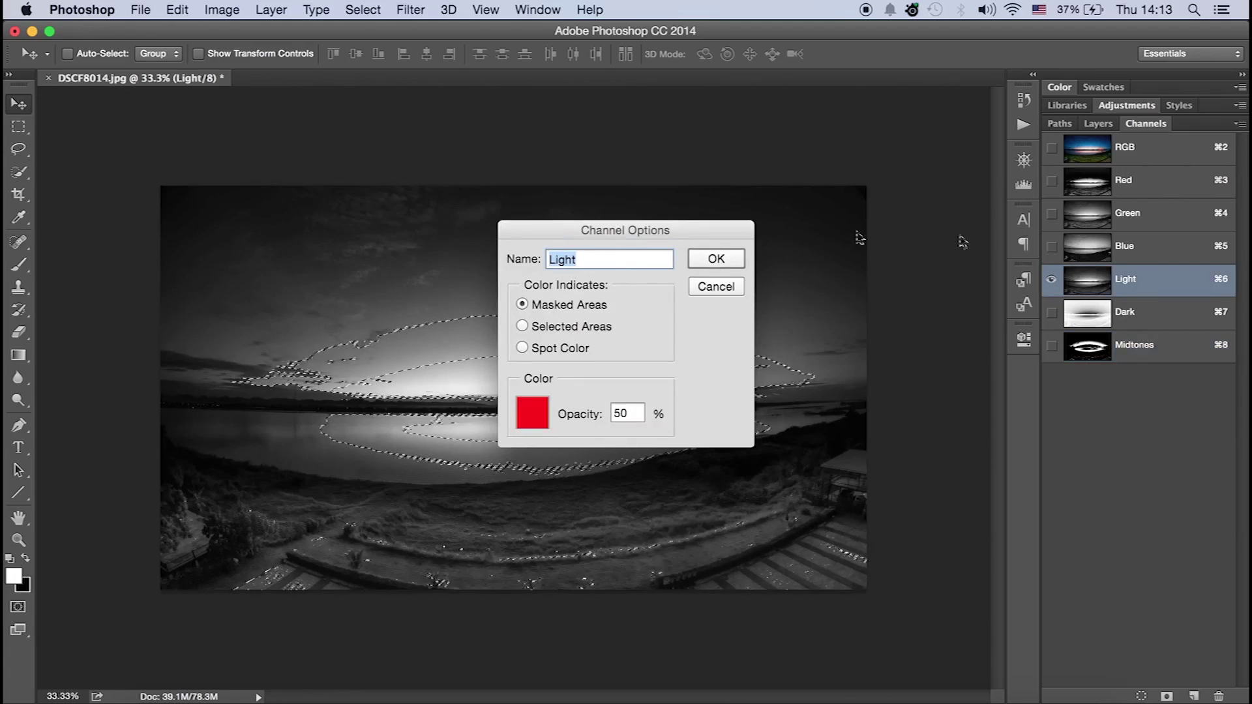
{"action": "left_click", "coordinate": [716, 288]}
{"action": "key", "text": "super+d"}
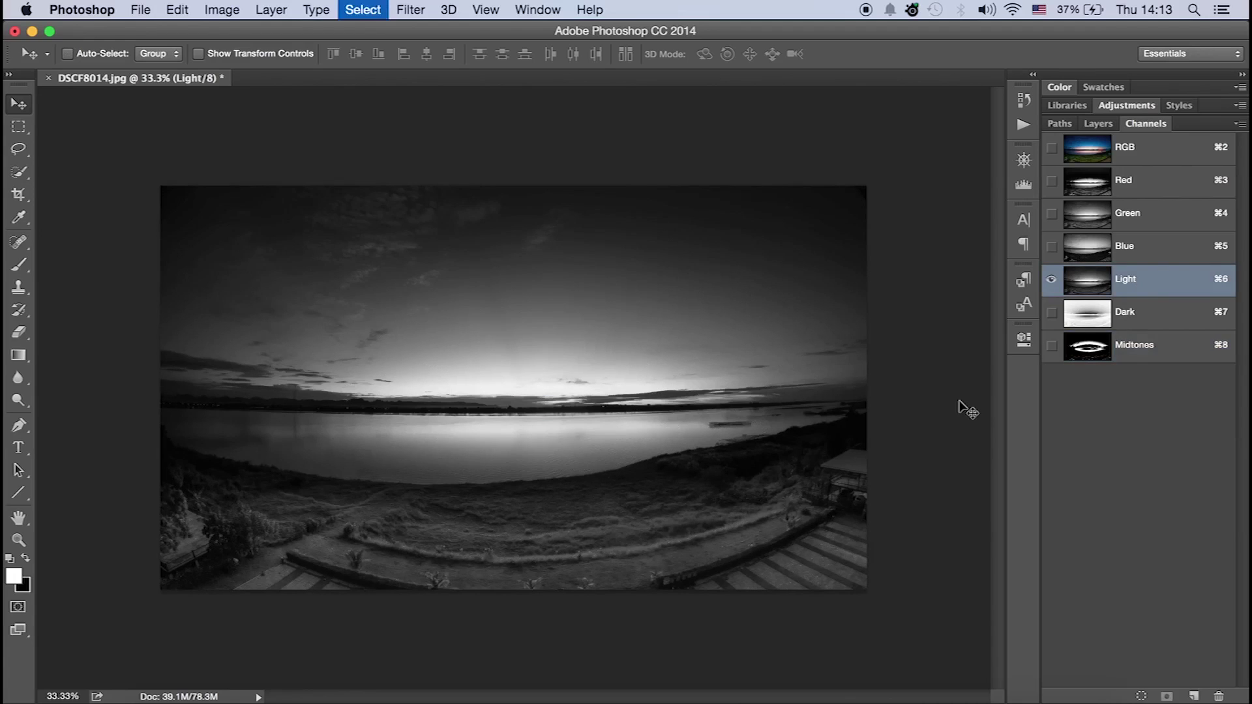
{"action": "double_click", "coordinate": [1132, 280]}
{"action": "type", "text": "Lights"}
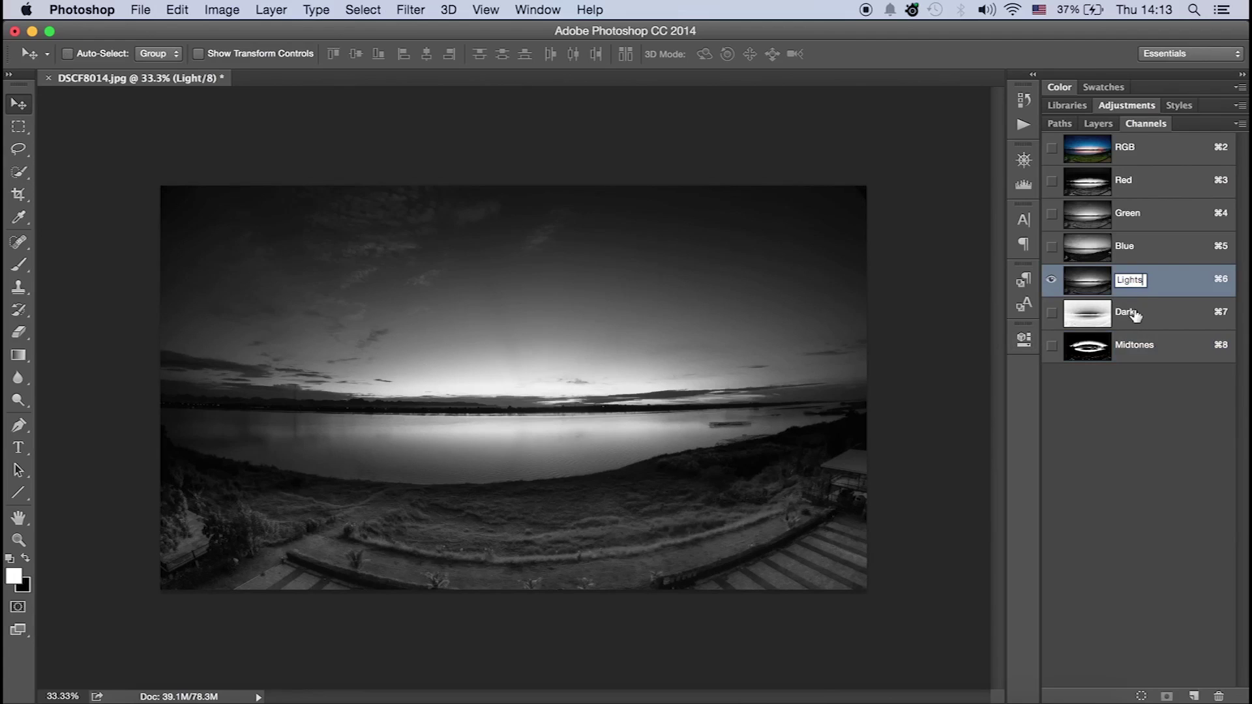
{"action": "double_click", "coordinate": [1135, 314]}
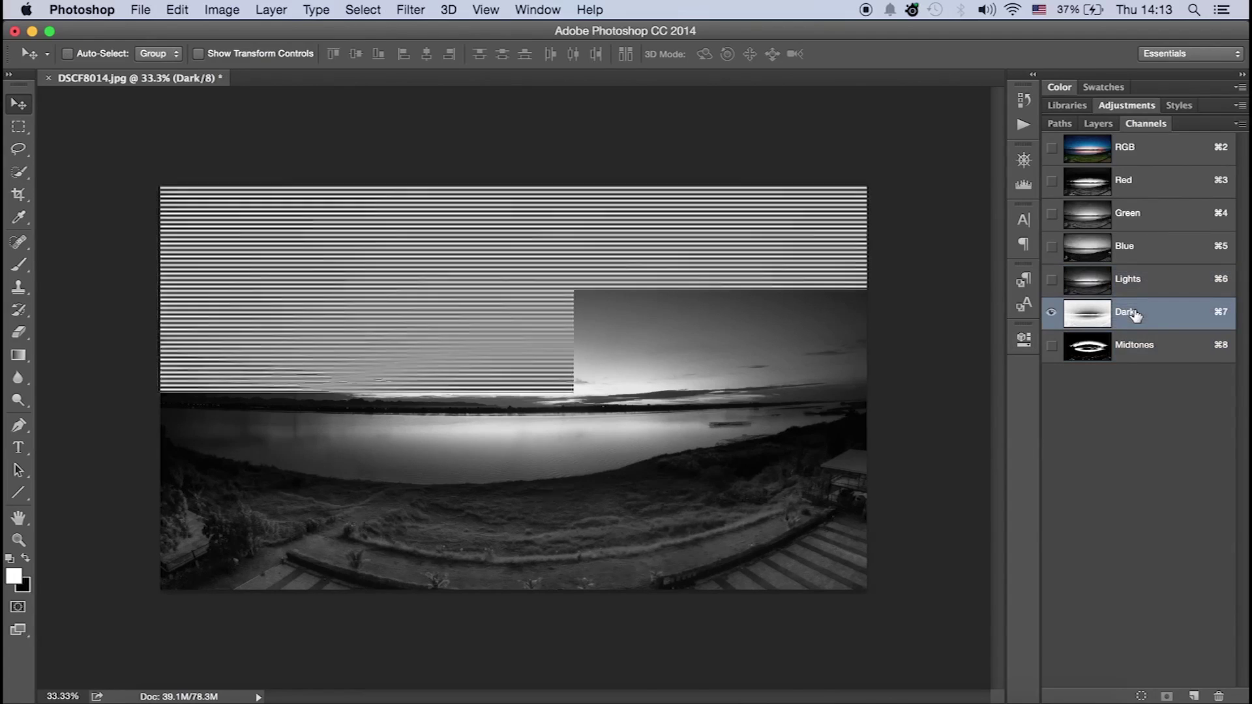
{"action": "type", "text": "s"}
{"action": "key", "text": "Return"}
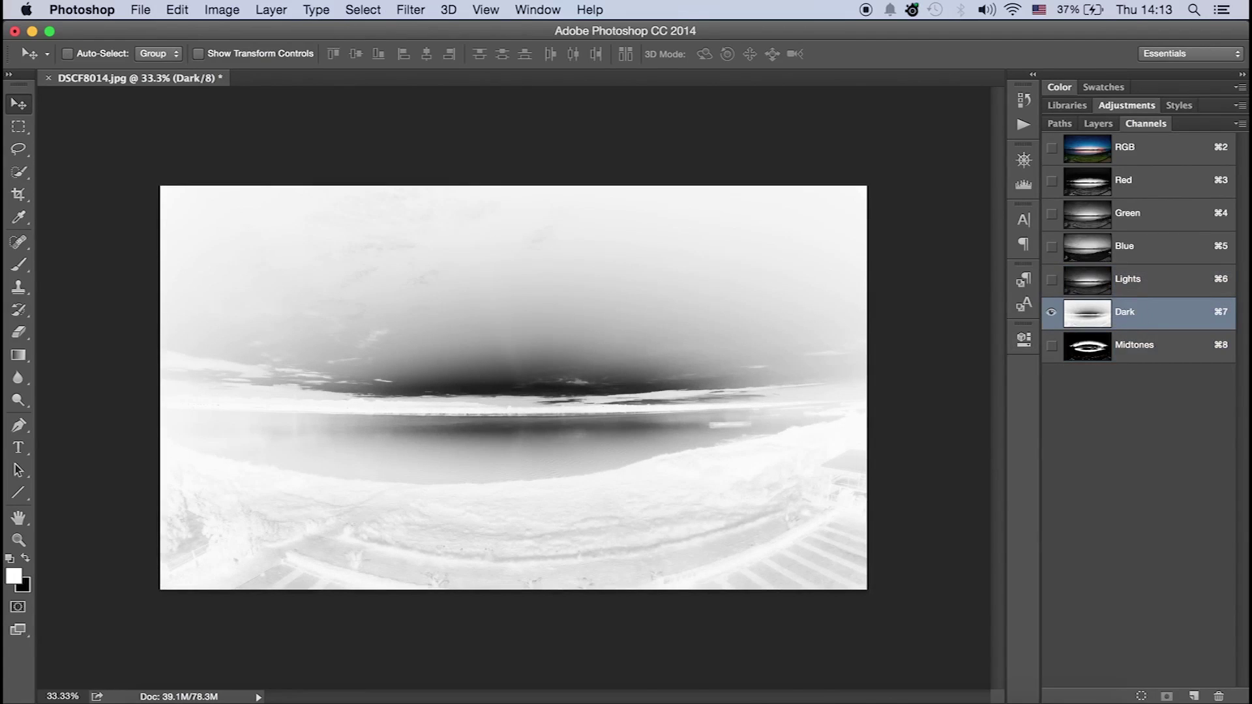
Step: Select the Midtones channel and view it alone with Darks hidden
{"action": "left_click", "coordinate": [1051, 346]}
{"action": "left_click", "coordinate": [1093, 359]}
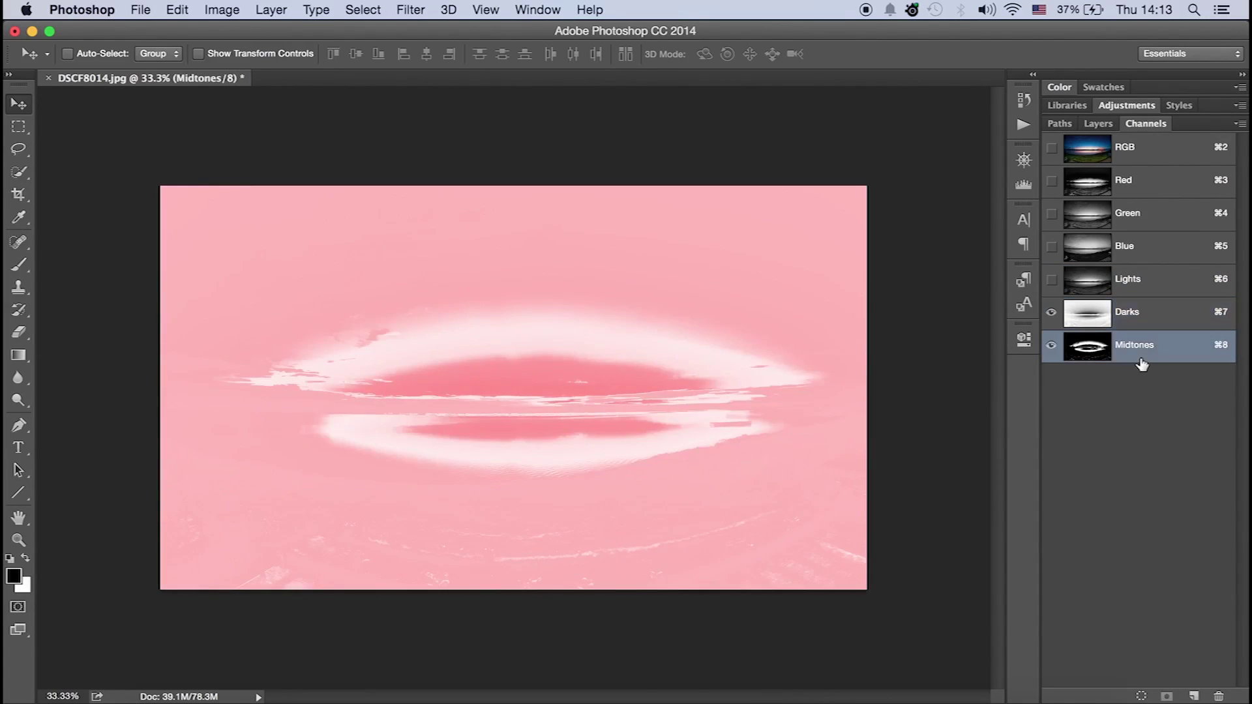
{"action": "left_click", "coordinate": [1051, 312]}
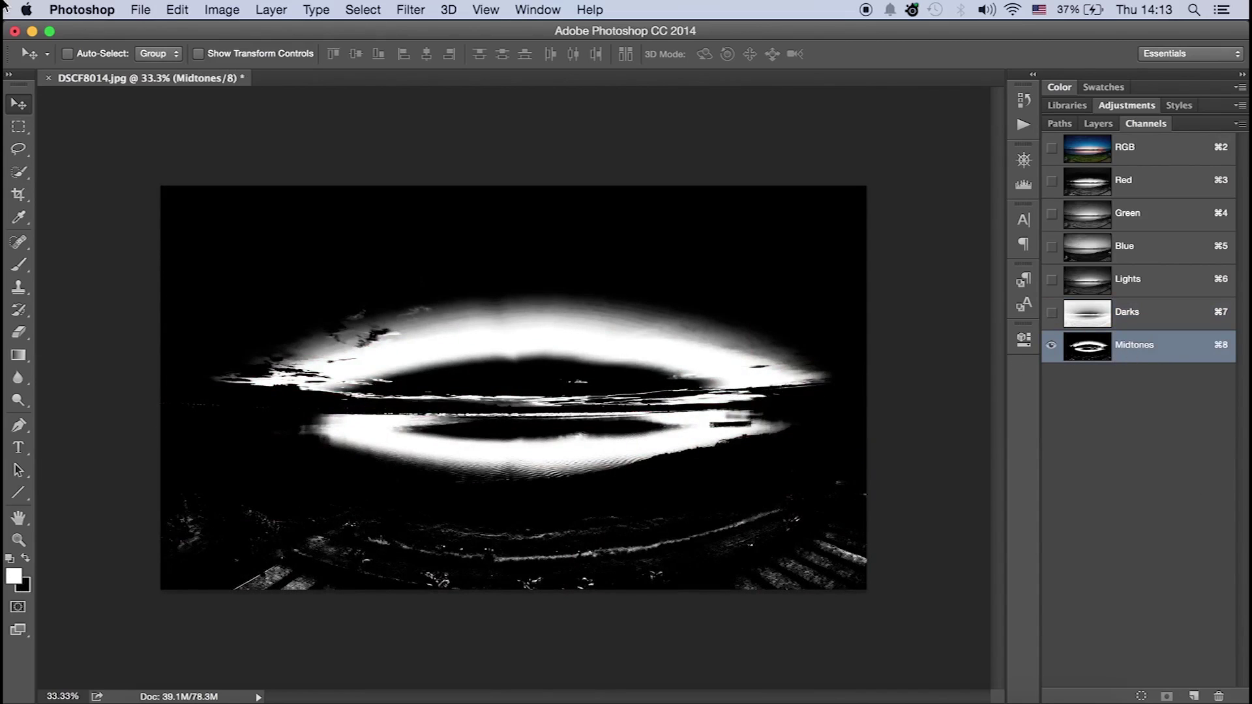
Step: Apply legacy Brightness/Contrast to the Midtones channel: Brightness 52, Contrast -47
{"action": "left_click", "coordinate": [211, 8]}
{"action": "mouse_move", "coordinate": [251, 57]}
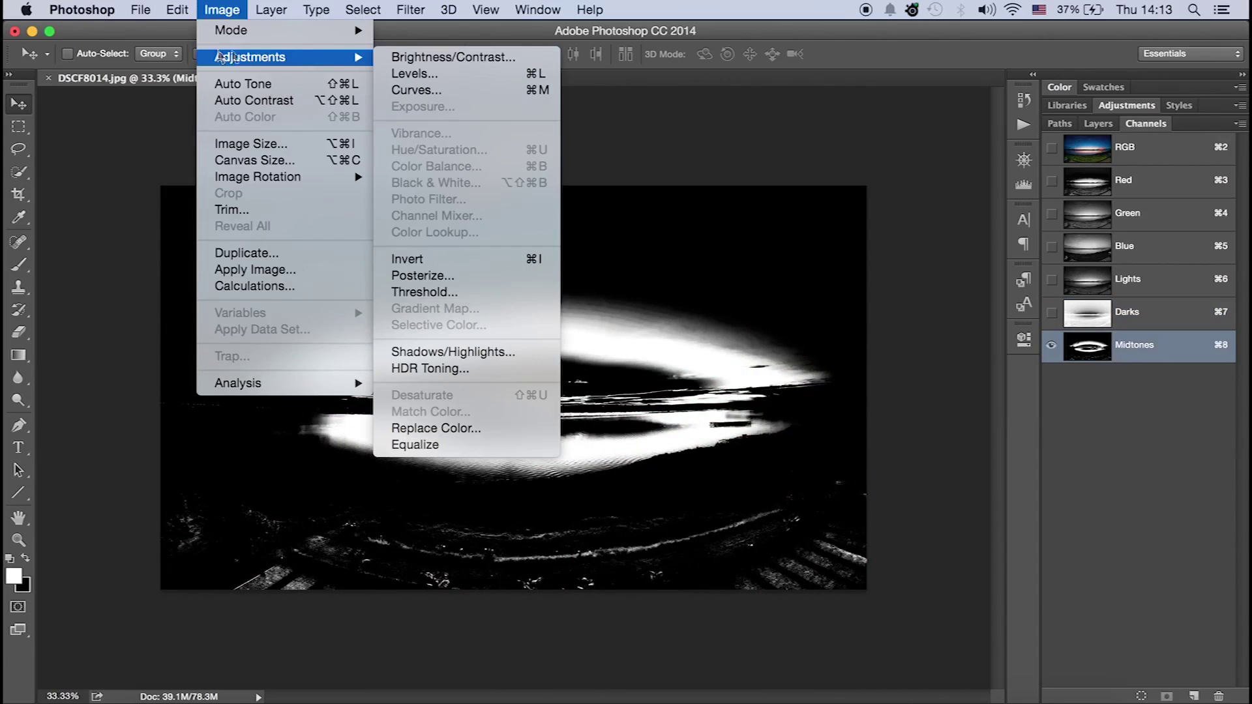
{"action": "left_click", "coordinate": [445, 58]}
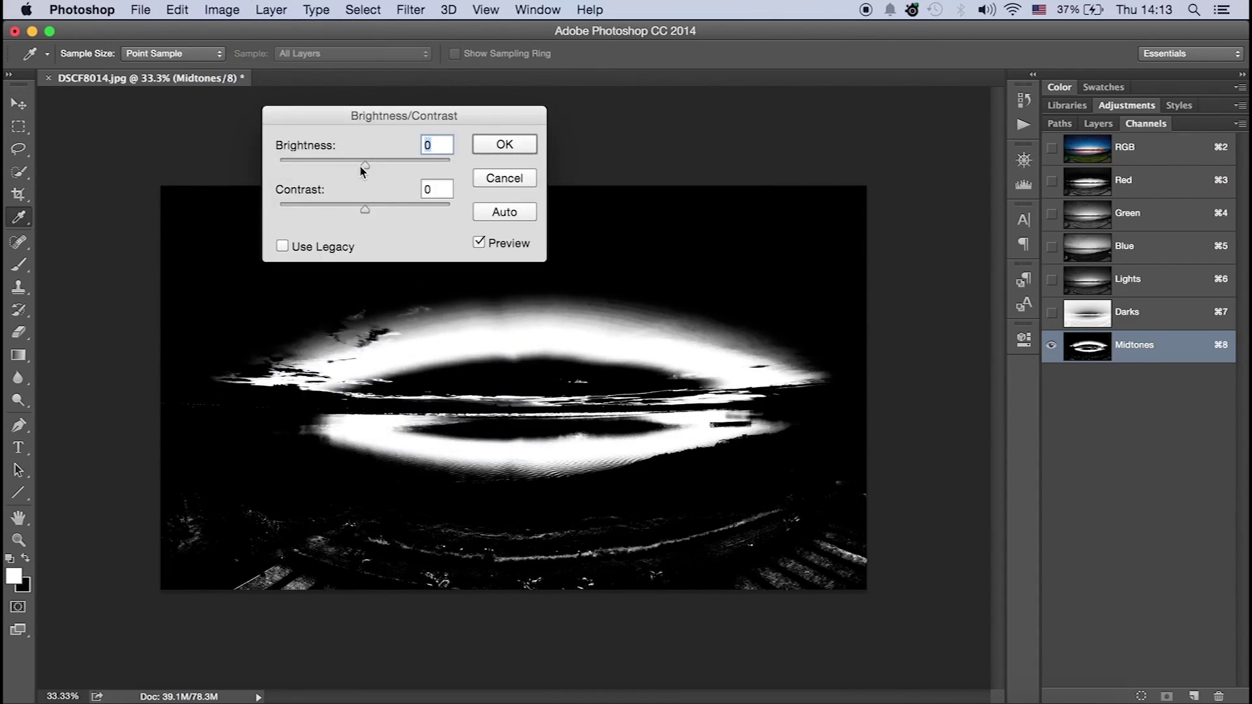
{"action": "left_click_drag", "start_coordinate": [365, 171], "coordinate": [416, 178]}
{"action": "left_click", "coordinate": [283, 247]}
{"action": "left_click_drag", "start_coordinate": [366, 163], "coordinate": [409, 166]}
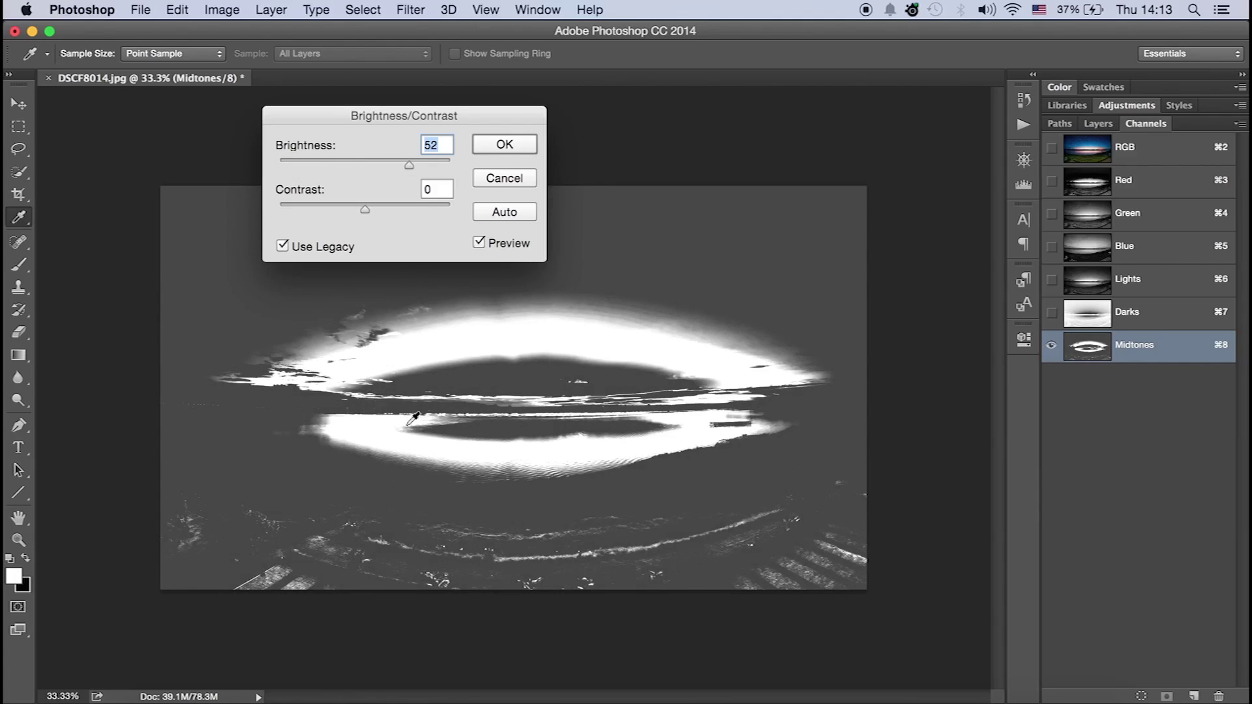
{"action": "left_click_drag", "start_coordinate": [366, 210], "coordinate": [326, 219]}
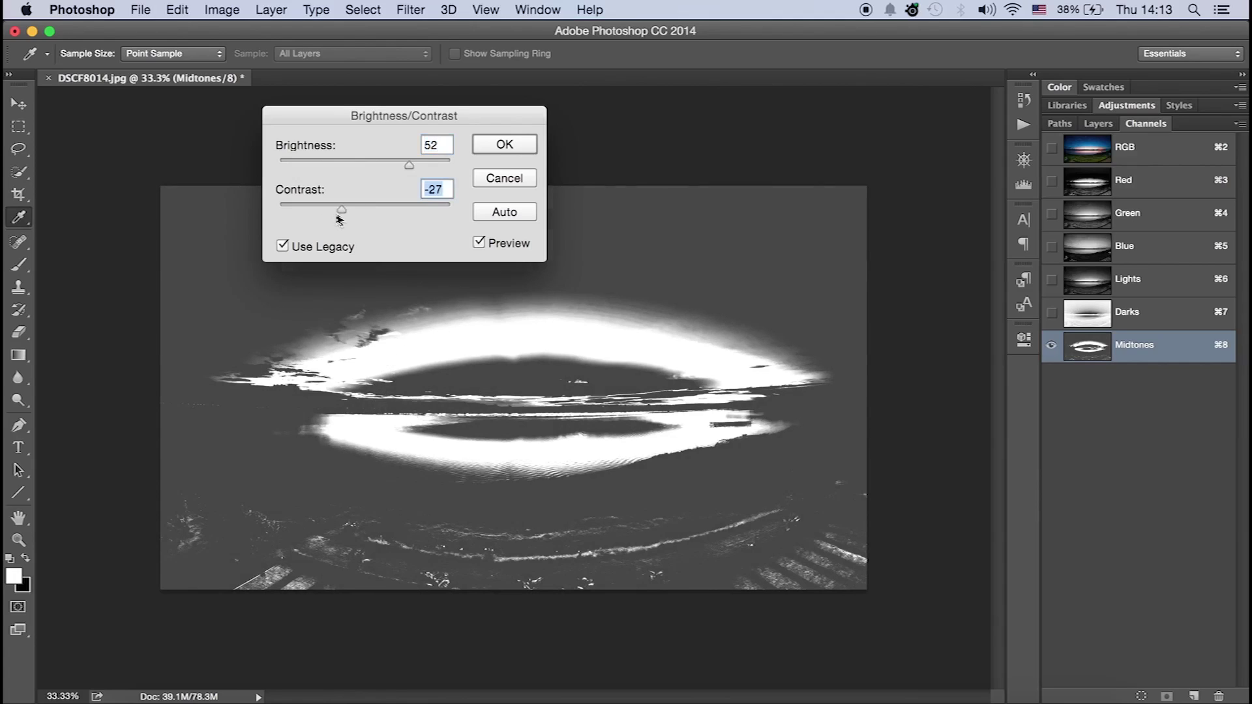
{"action": "left_click", "coordinate": [488, 145]}
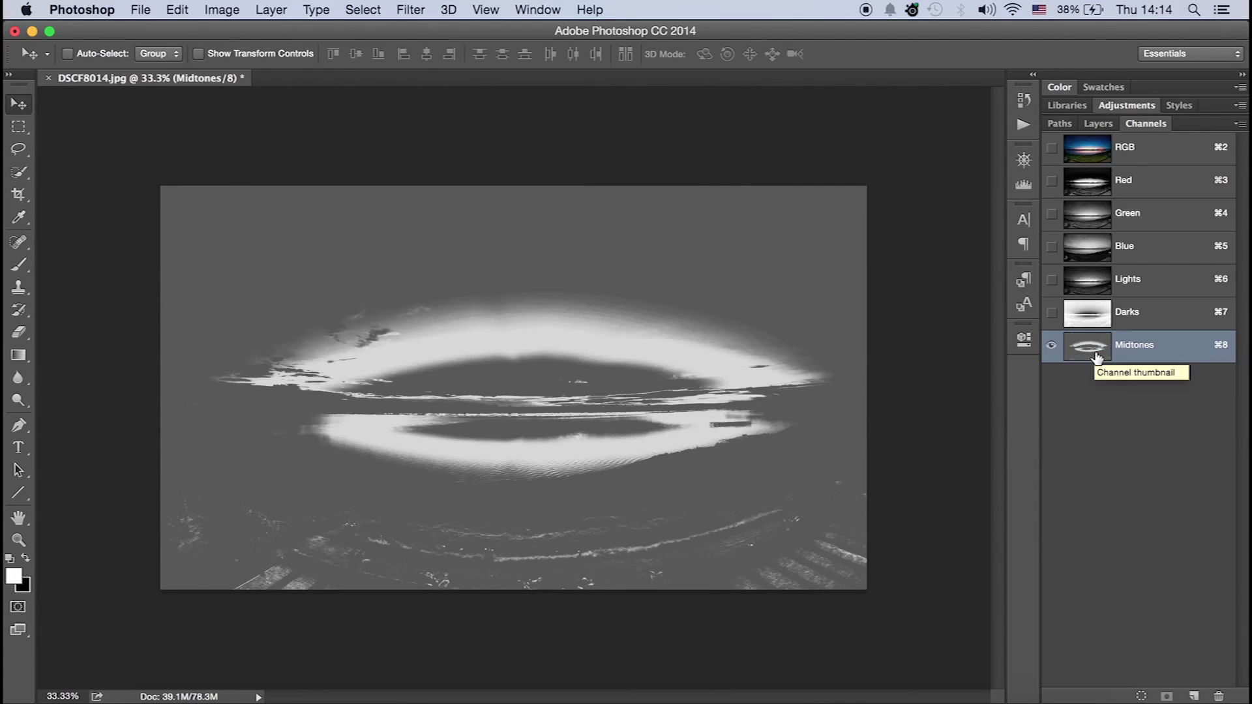
Step: Compare the Lights and Darks overlays, then load the Lights channel as a selection
{"action": "left_click", "coordinate": [1051, 279]}
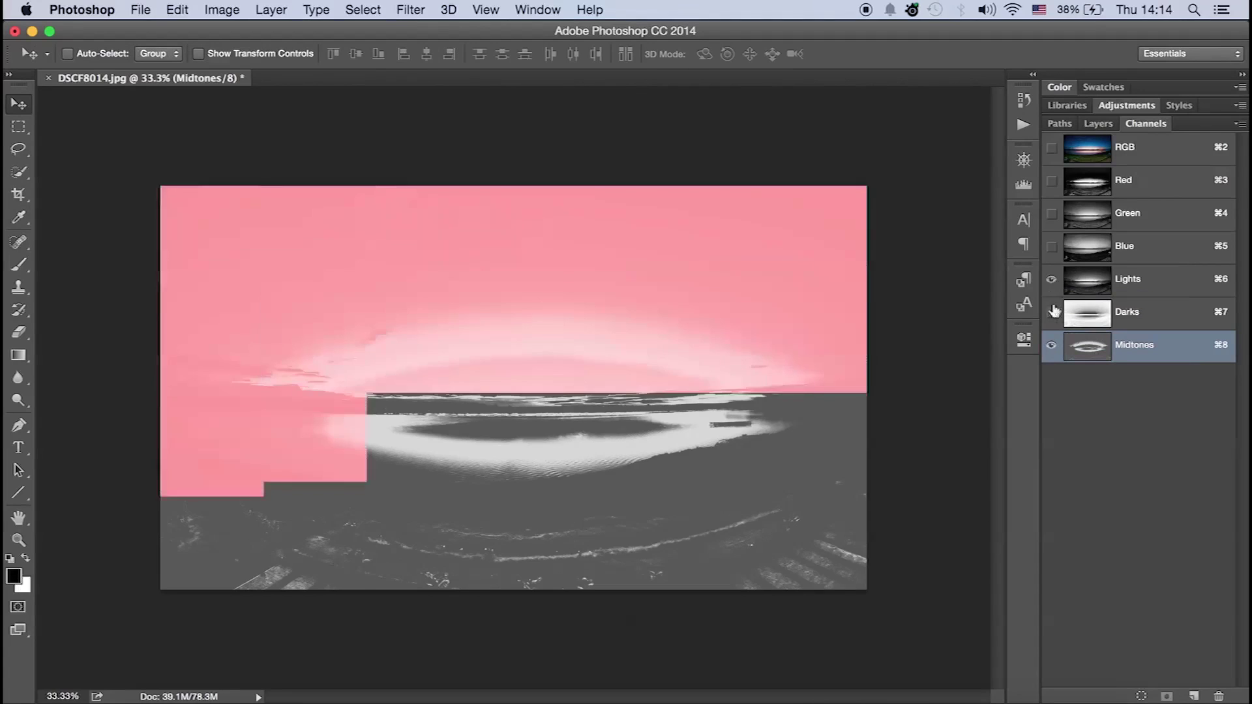
{"action": "left_click", "coordinate": [1051, 311]}
{"action": "left_click", "coordinate": [1051, 312]}
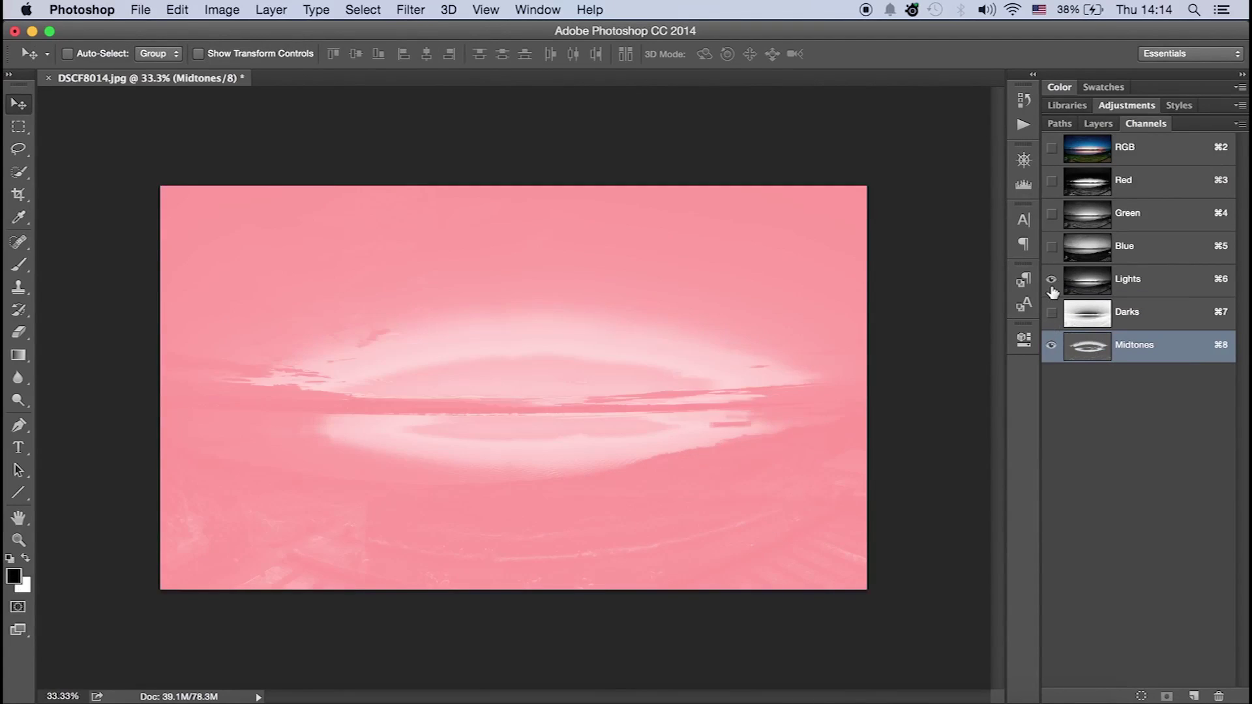
{"action": "left_click", "coordinate": [1051, 279]}
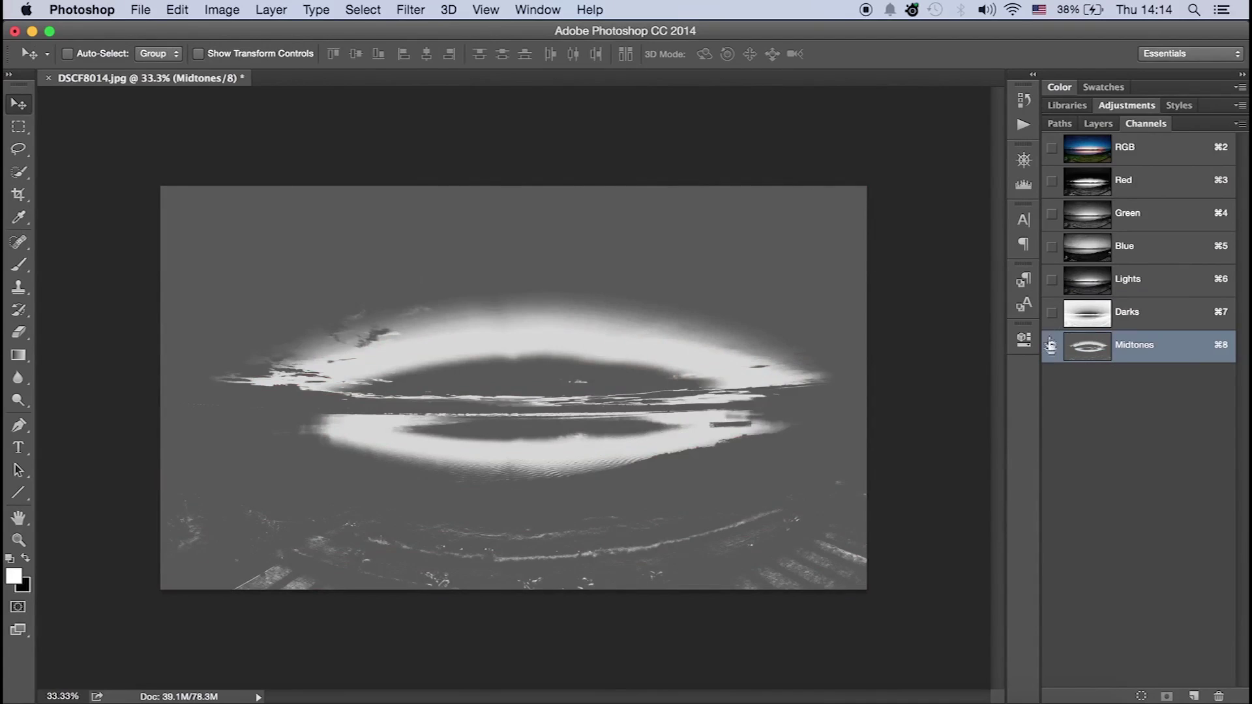
{"action": "left_click", "coordinate": [1050, 279]}
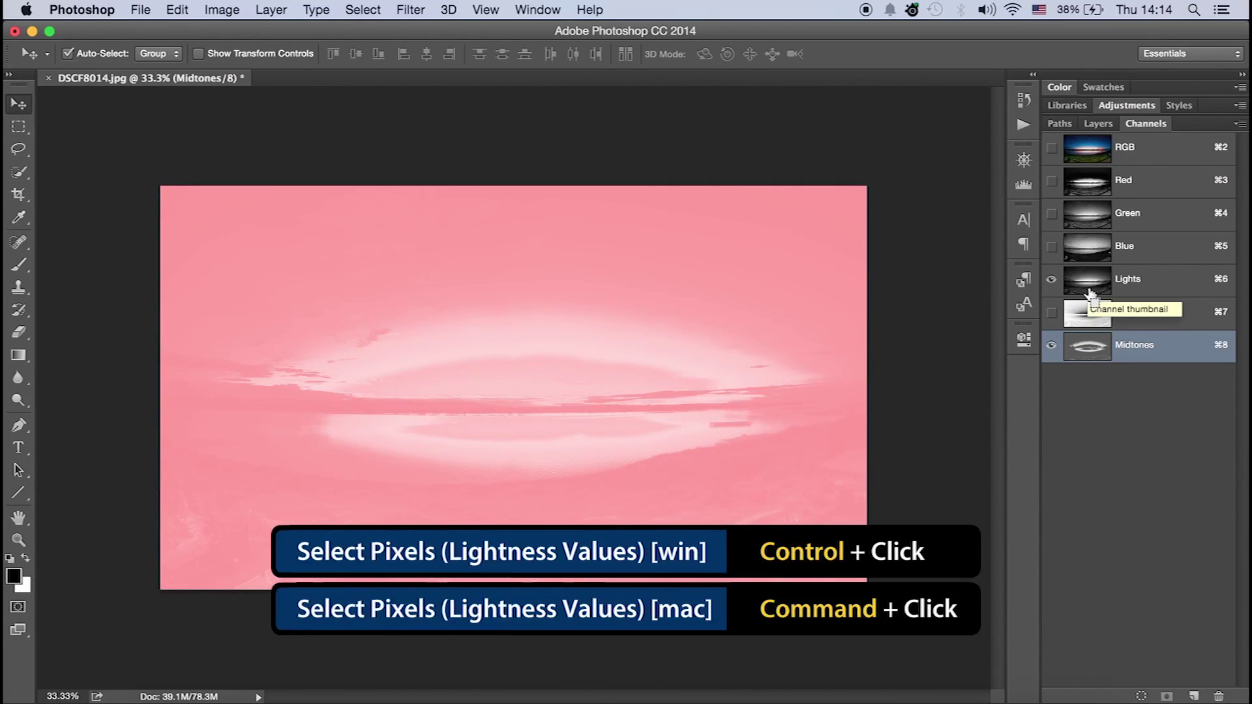
{"action": "left_click", "coordinate": [1051, 344]}
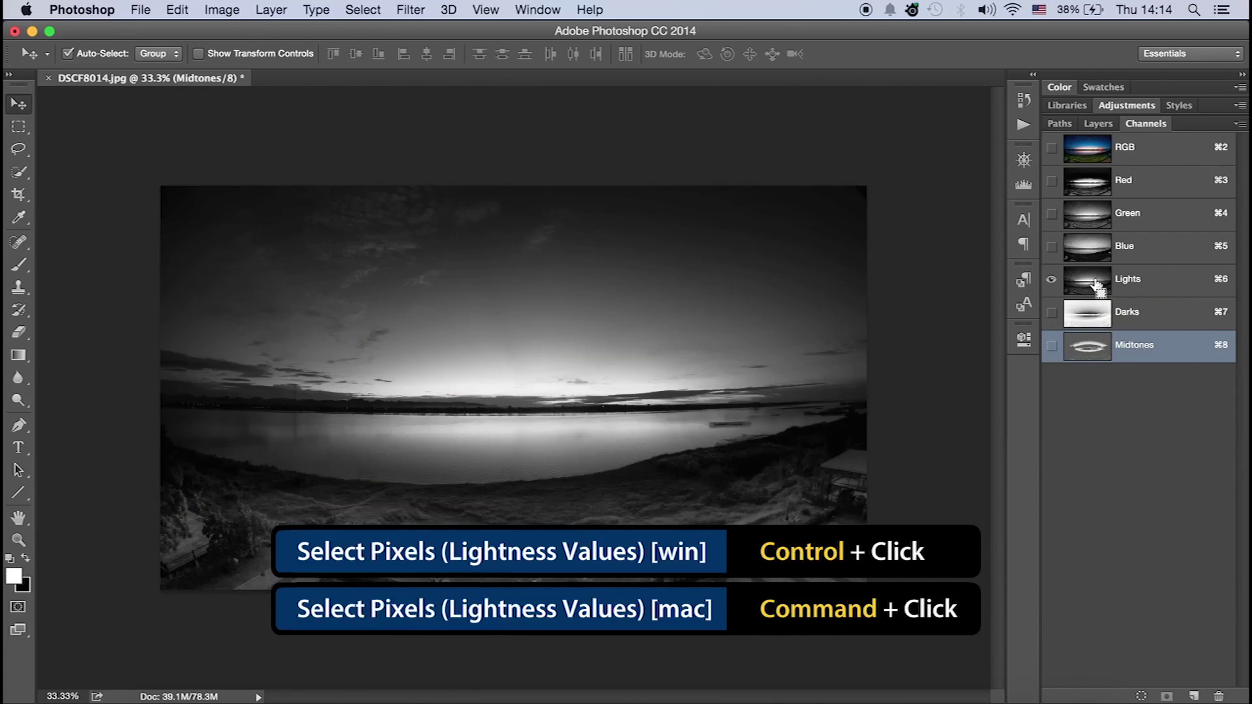
{"action": "left_click", "coordinate": [1100, 285], "text": "super"}
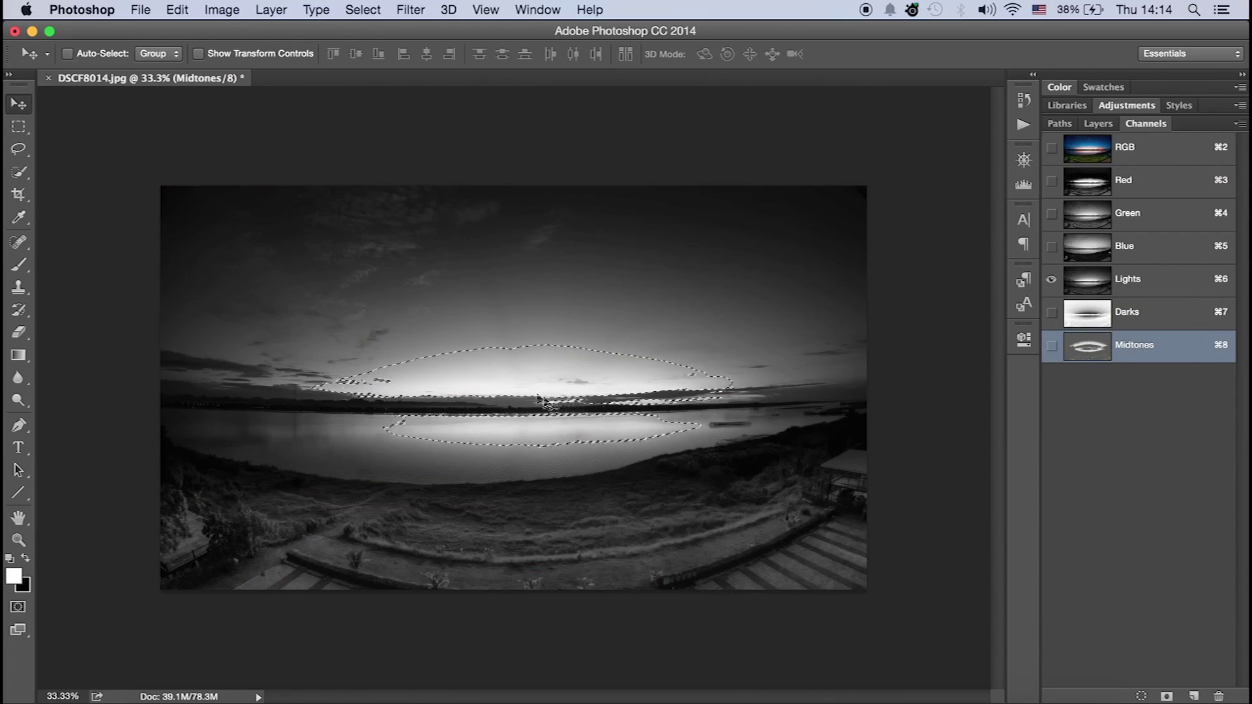
{"action": "left_click", "coordinate": [1100, 126]}
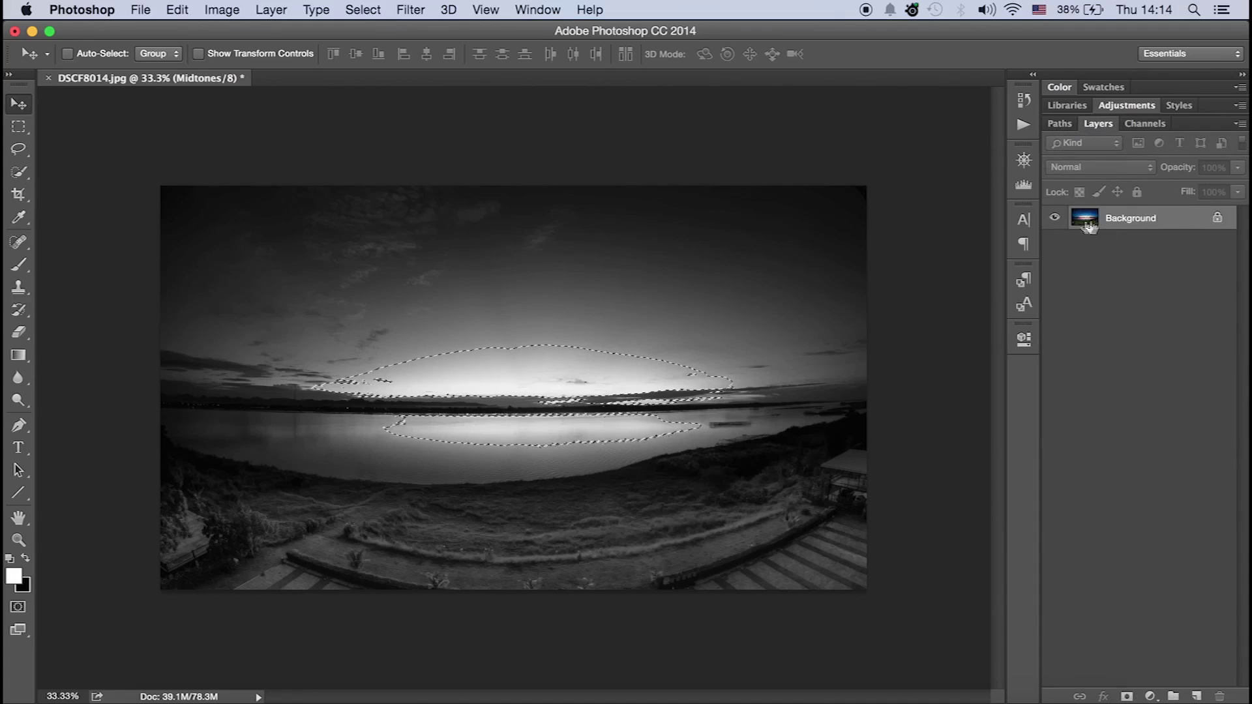
Step: Check the RGB composite in Channels, then go back to the Layers panel
{"action": "left_click", "coordinate": [1148, 697]}
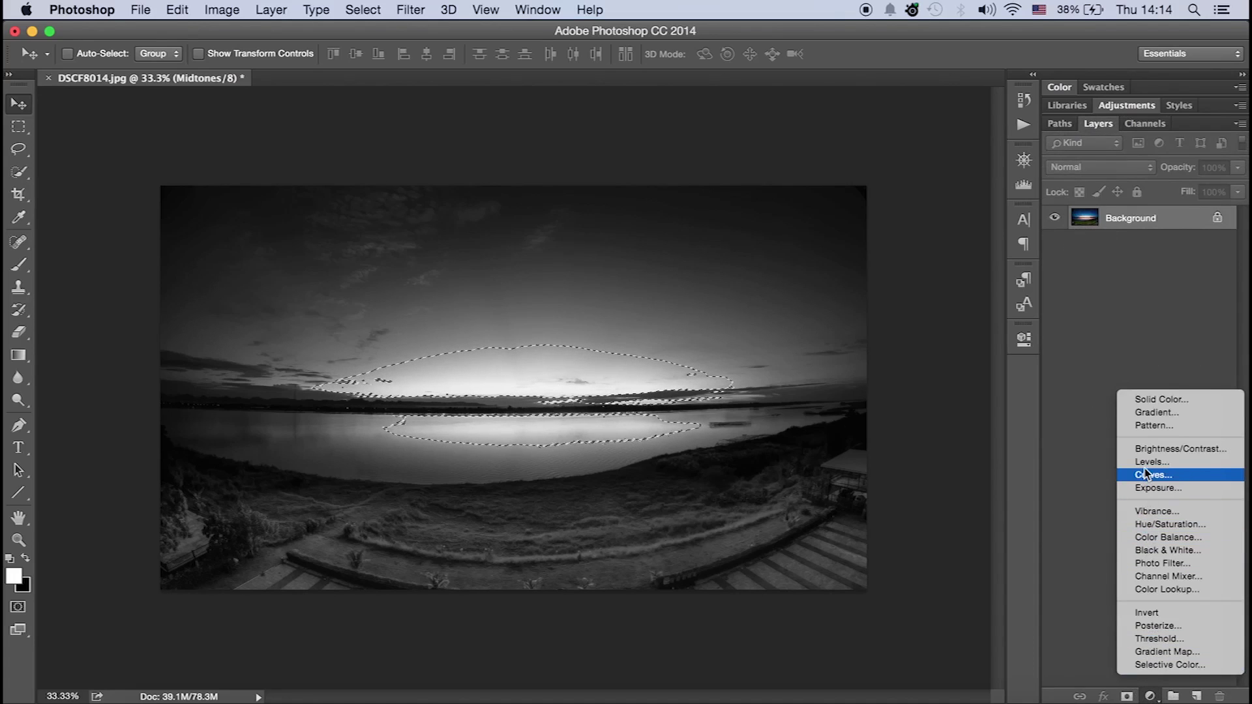
{"action": "left_click", "coordinate": [1102, 307]}
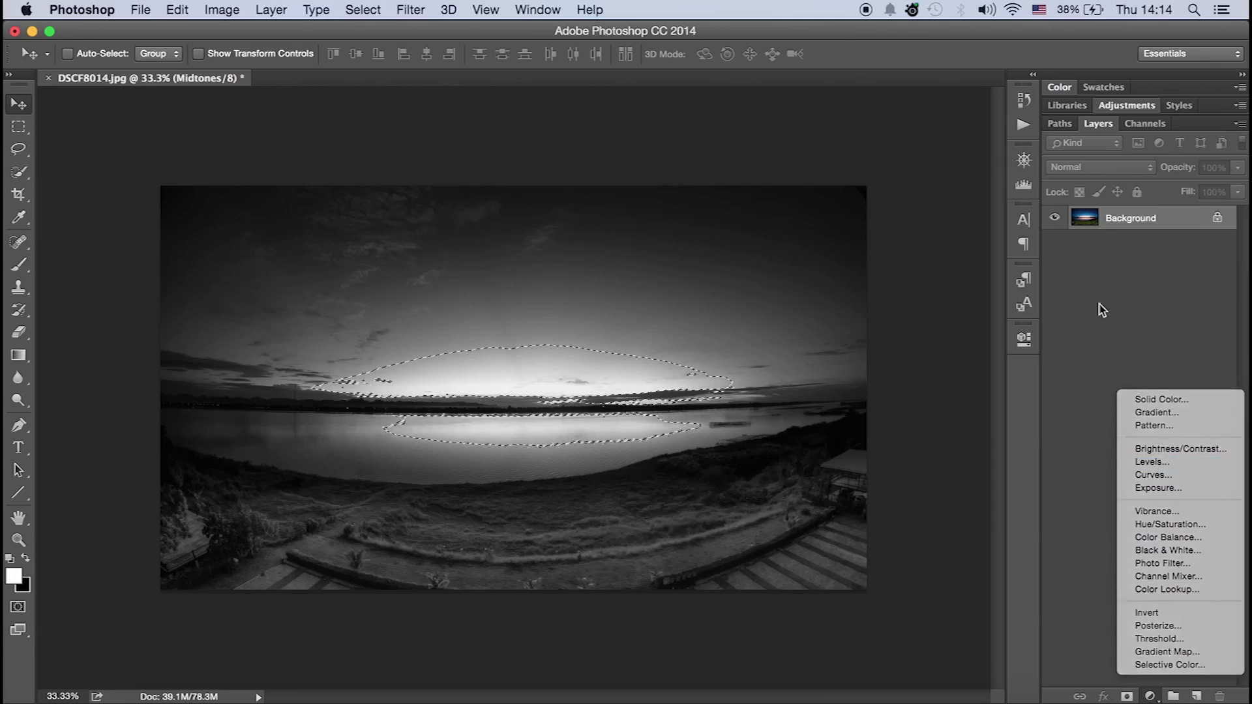
{"action": "left_click", "coordinate": [1133, 128]}
{"action": "left_click", "coordinate": [1092, 154]}
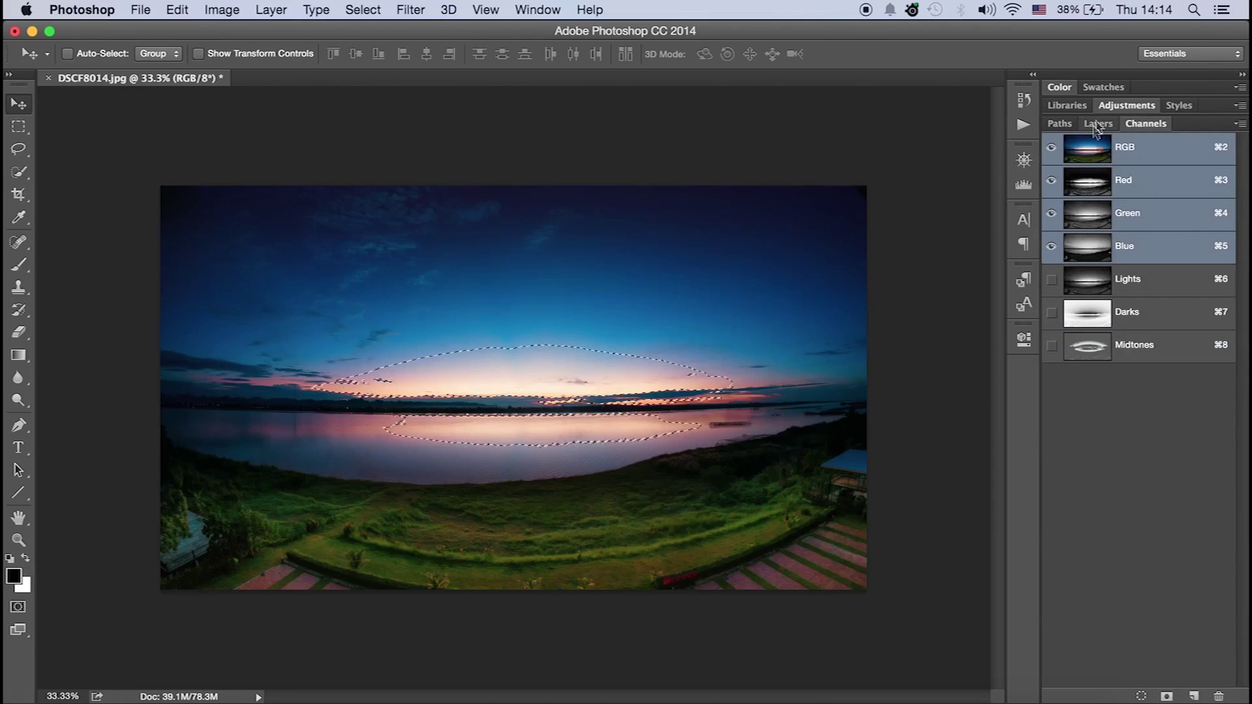
{"action": "left_click", "coordinate": [1096, 123]}
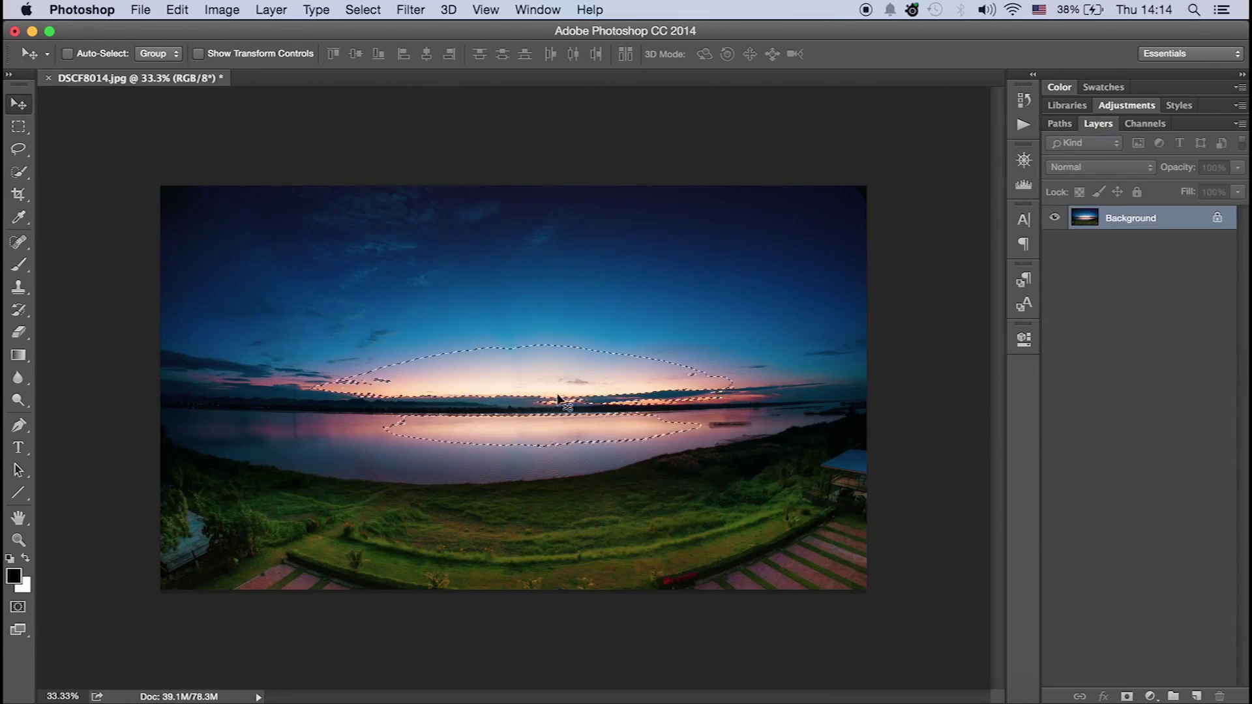
Step: Add a selection-masked Curves layer and pull the curve down to darken the highlights
{"action": "left_click", "coordinate": [1149, 696]}
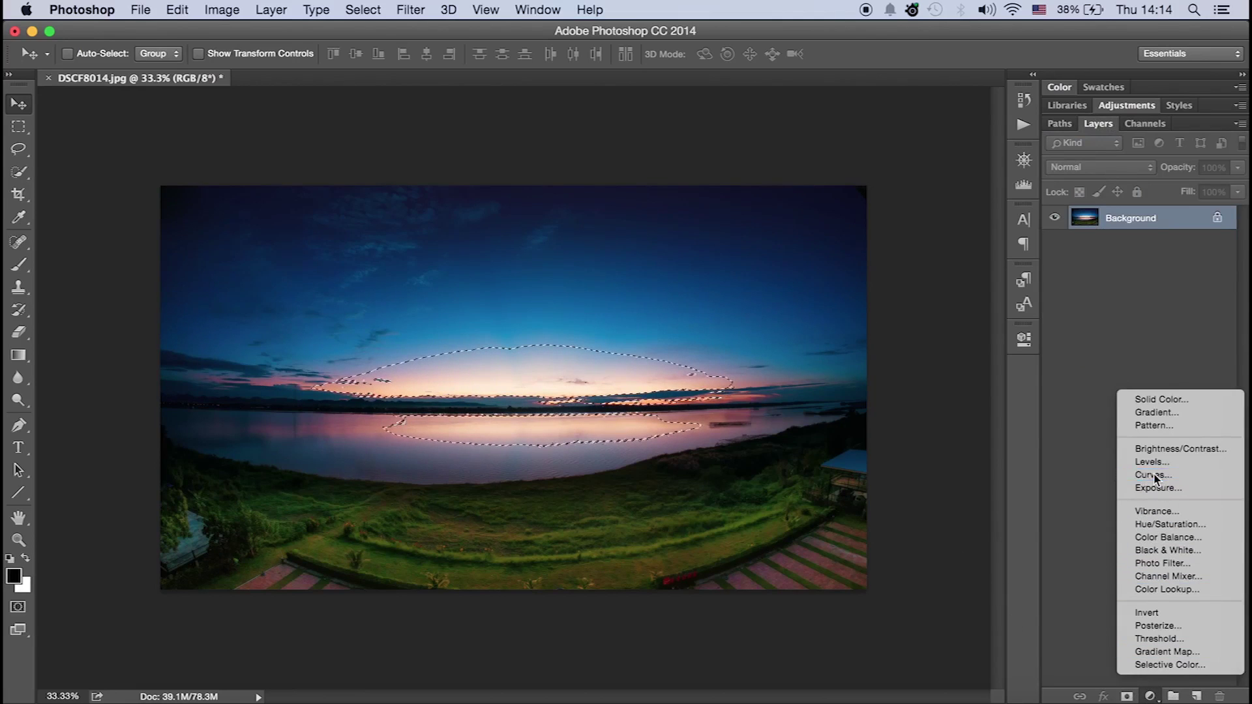
{"action": "left_click", "coordinate": [1152, 474]}
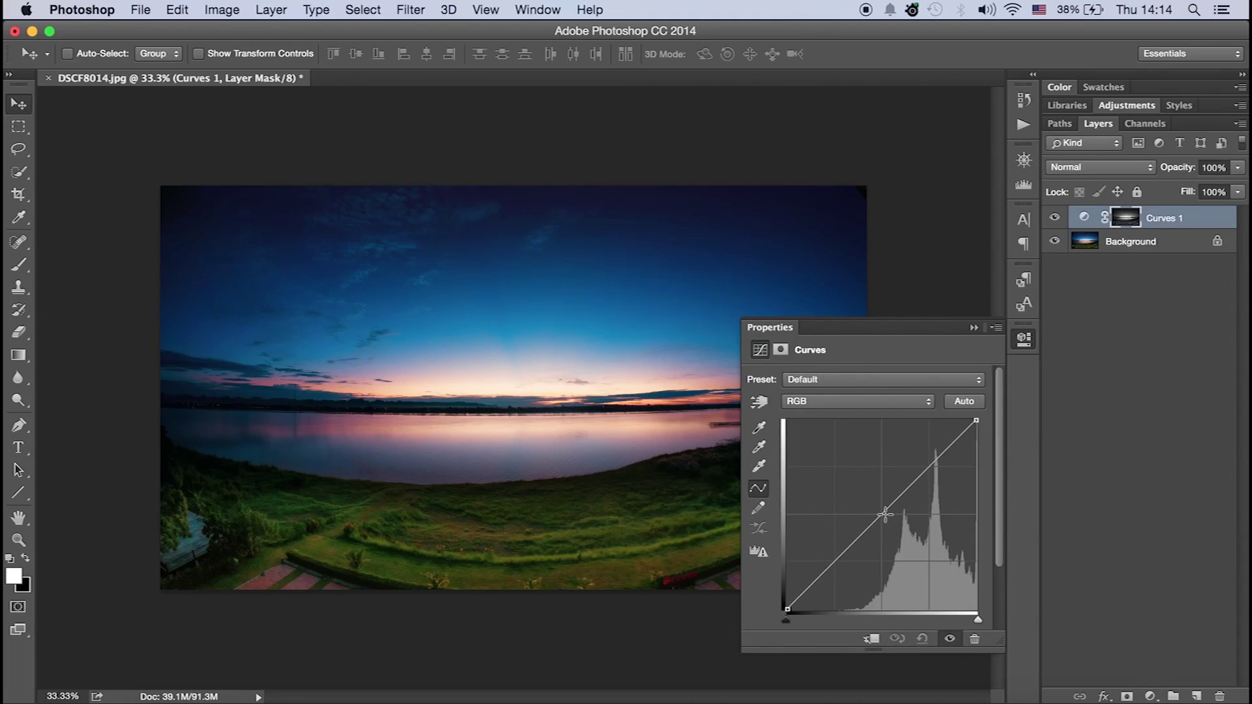
{"action": "left_click_drag", "start_coordinate": [884, 514], "coordinate": [899, 530]}
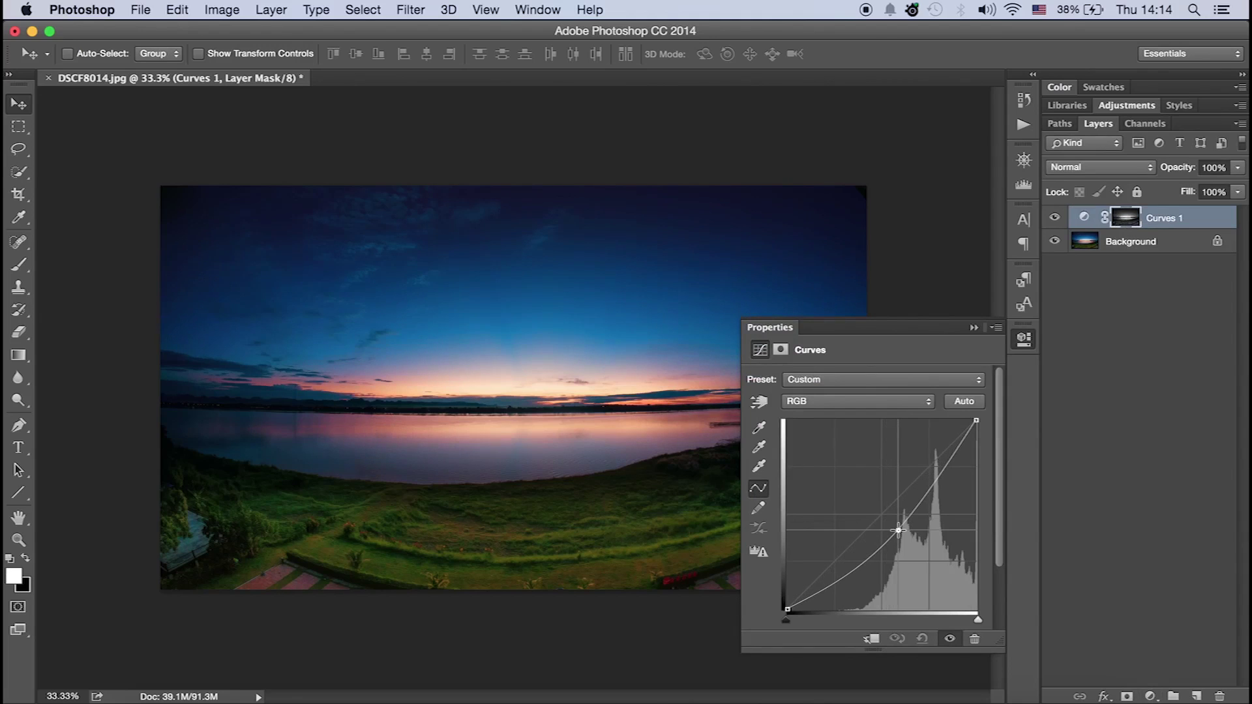
{"action": "left_click_drag", "start_coordinate": [898, 530], "coordinate": [897, 541]}
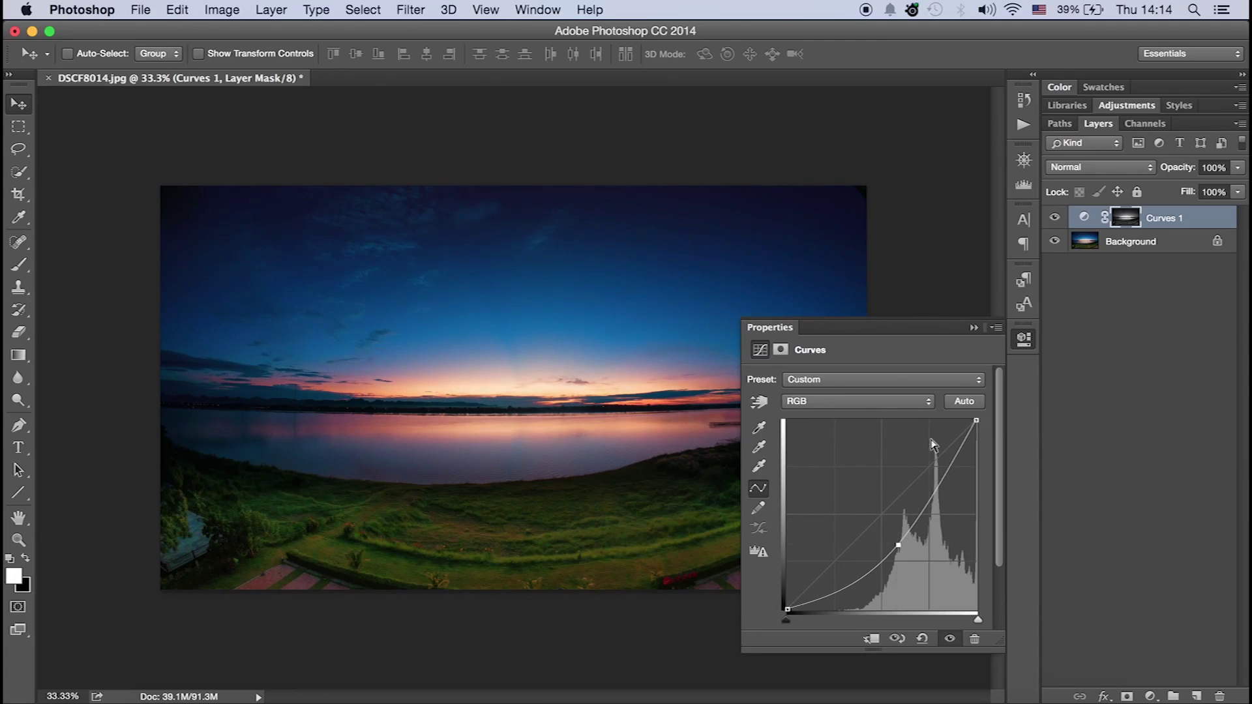
{"action": "left_click", "coordinate": [974, 328]}
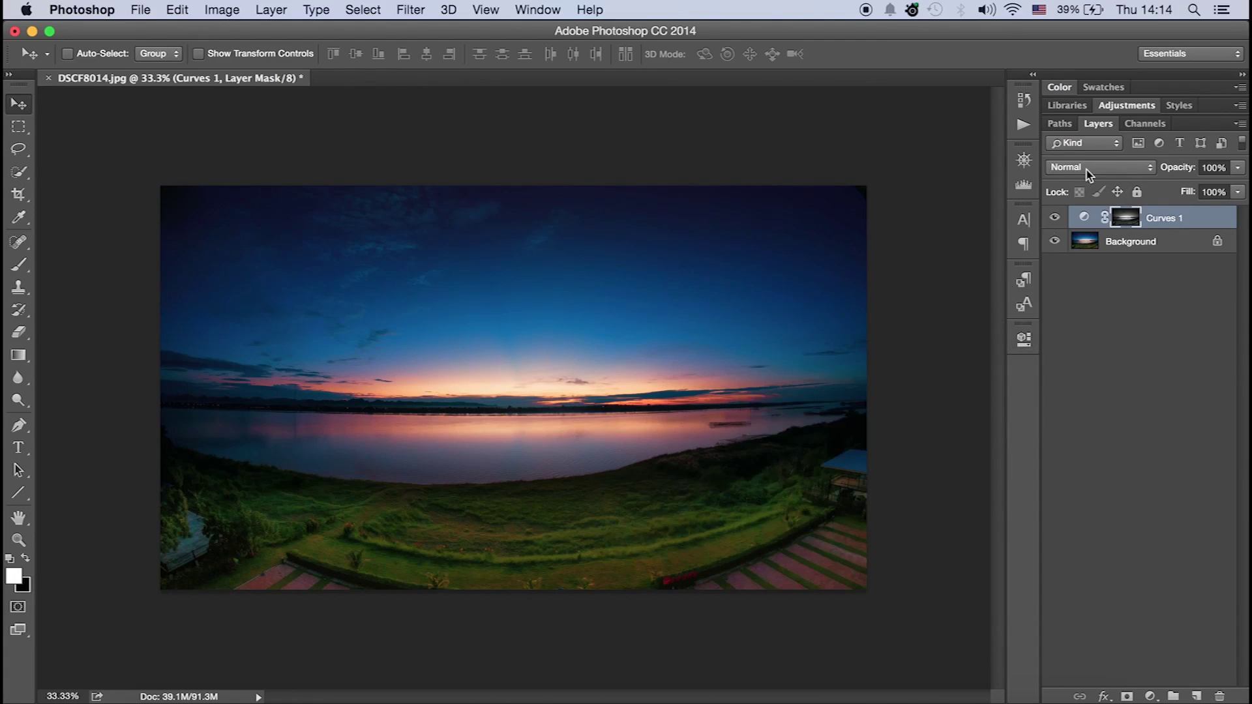
{"action": "left_click", "coordinate": [1140, 124]}
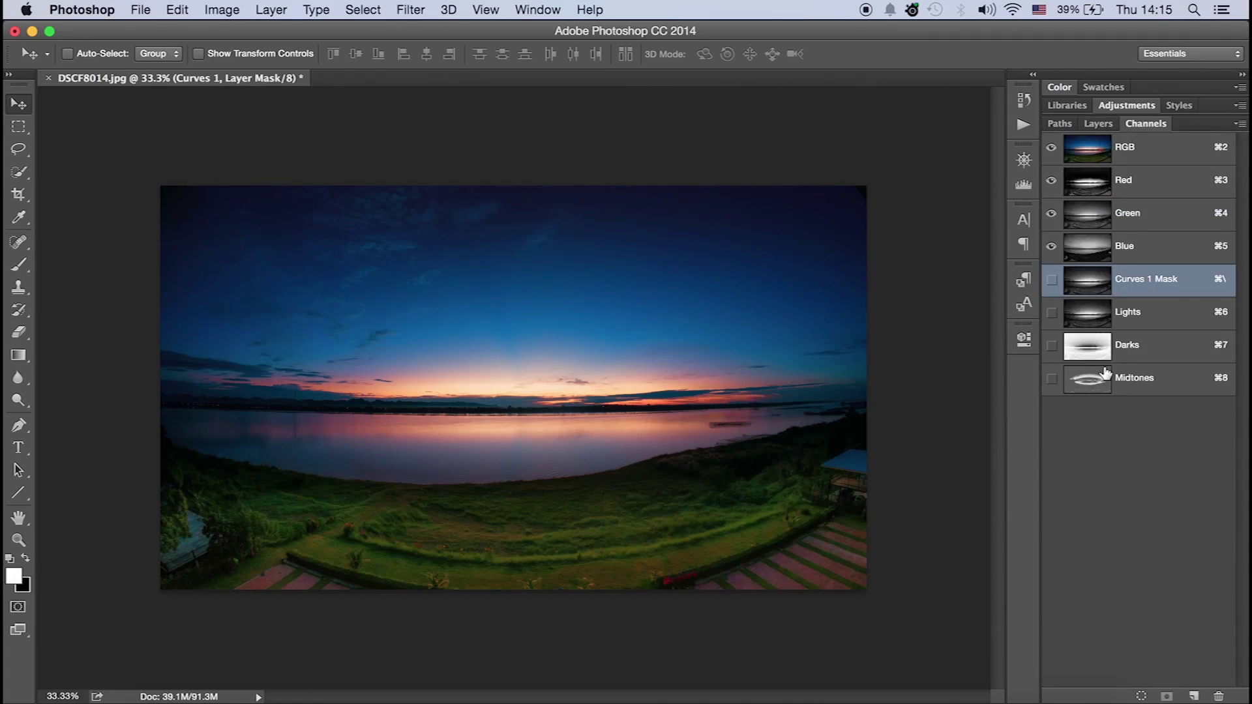
Step: Load the Darks channel as a selection and add a Curves adjustment layer masked by it
{"action": "key", "text": "ctrl"}
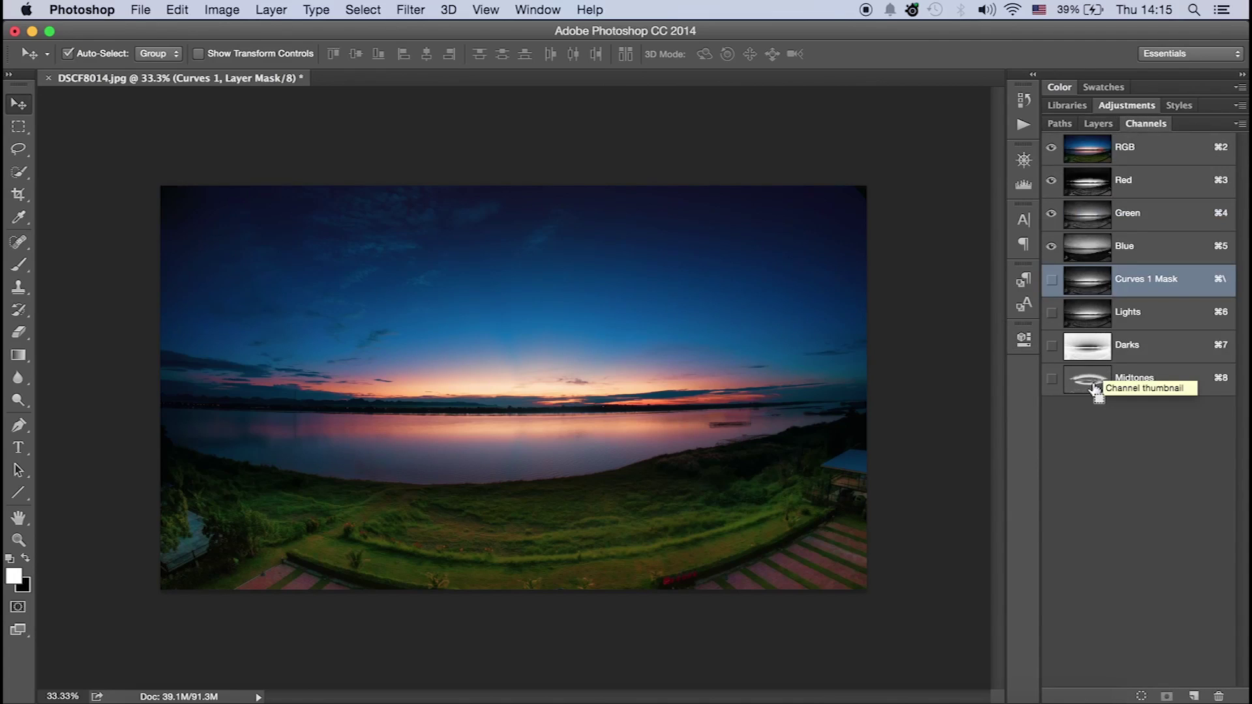
{"action": "left_click", "coordinate": [1087, 347], "text": "ctrl"}
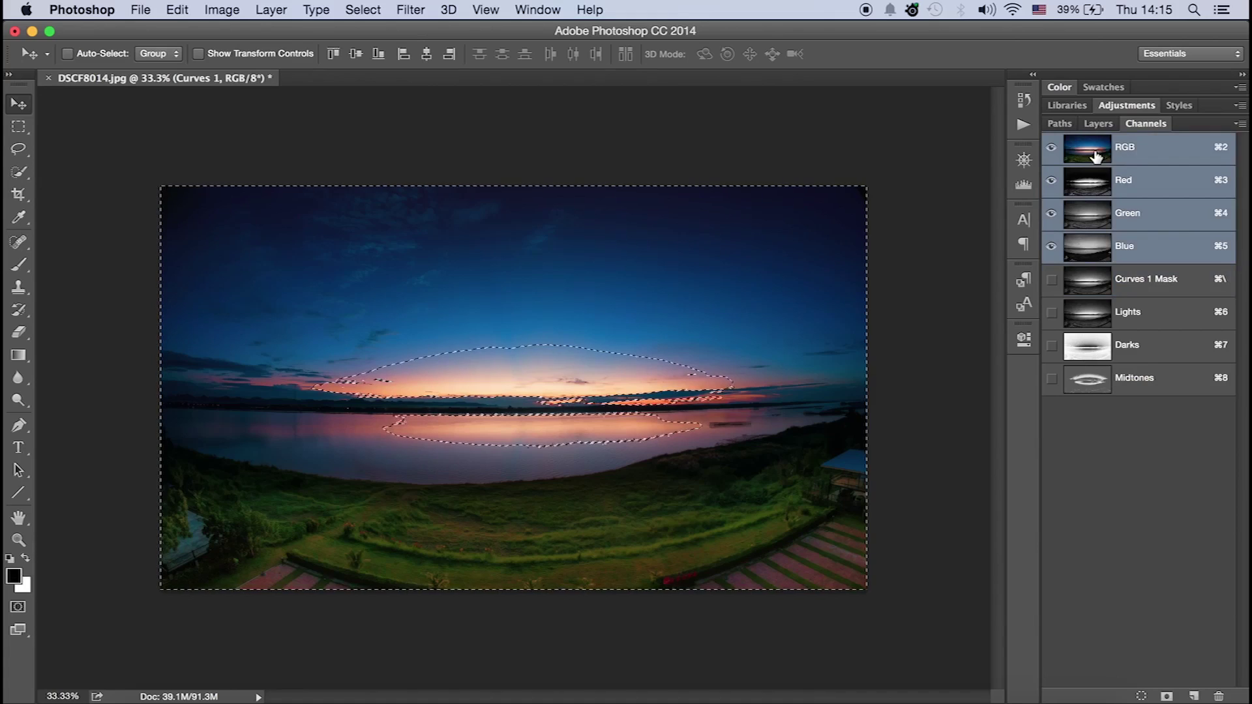
{"action": "left_click", "coordinate": [1098, 123]}
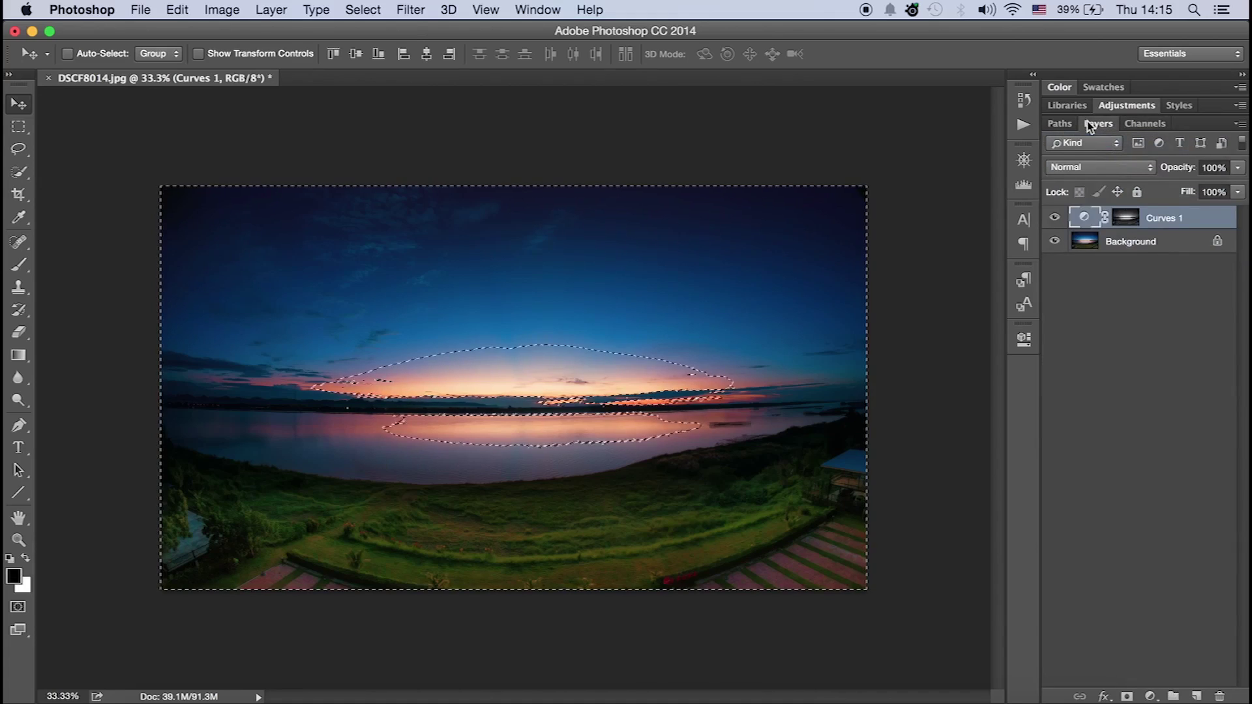
{"action": "left_click", "coordinate": [1150, 696]}
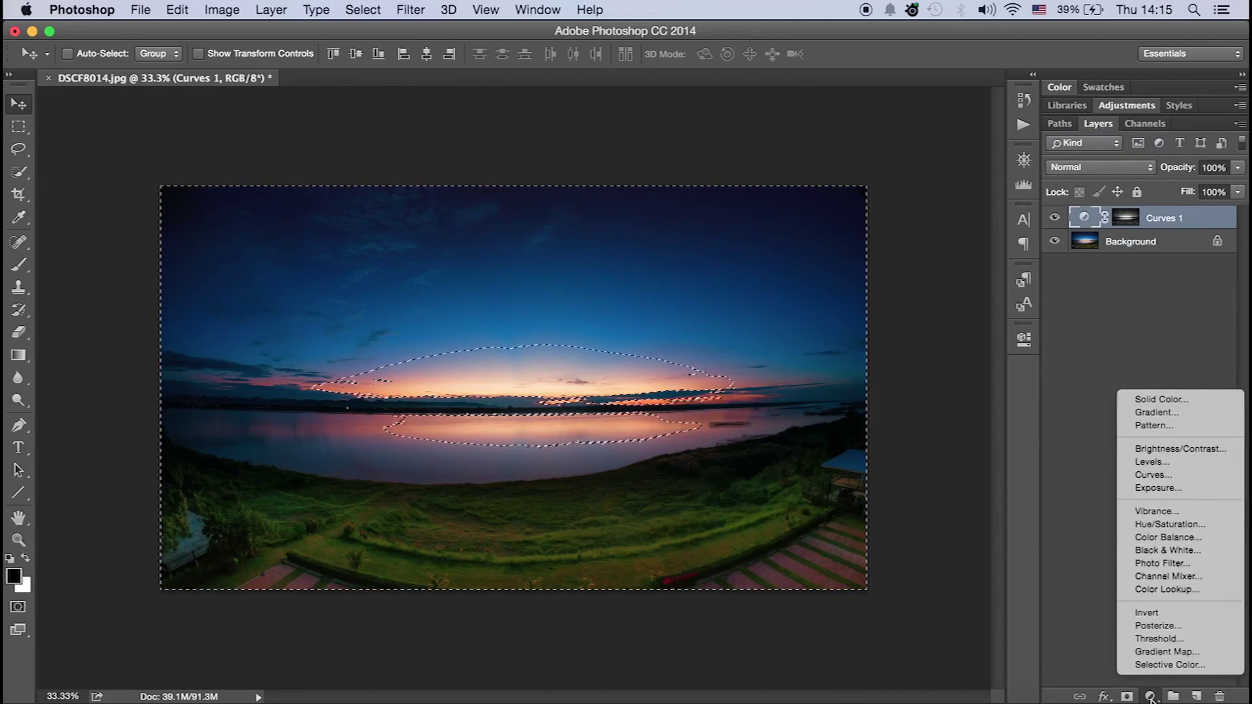
{"action": "left_click", "coordinate": [1146, 475]}
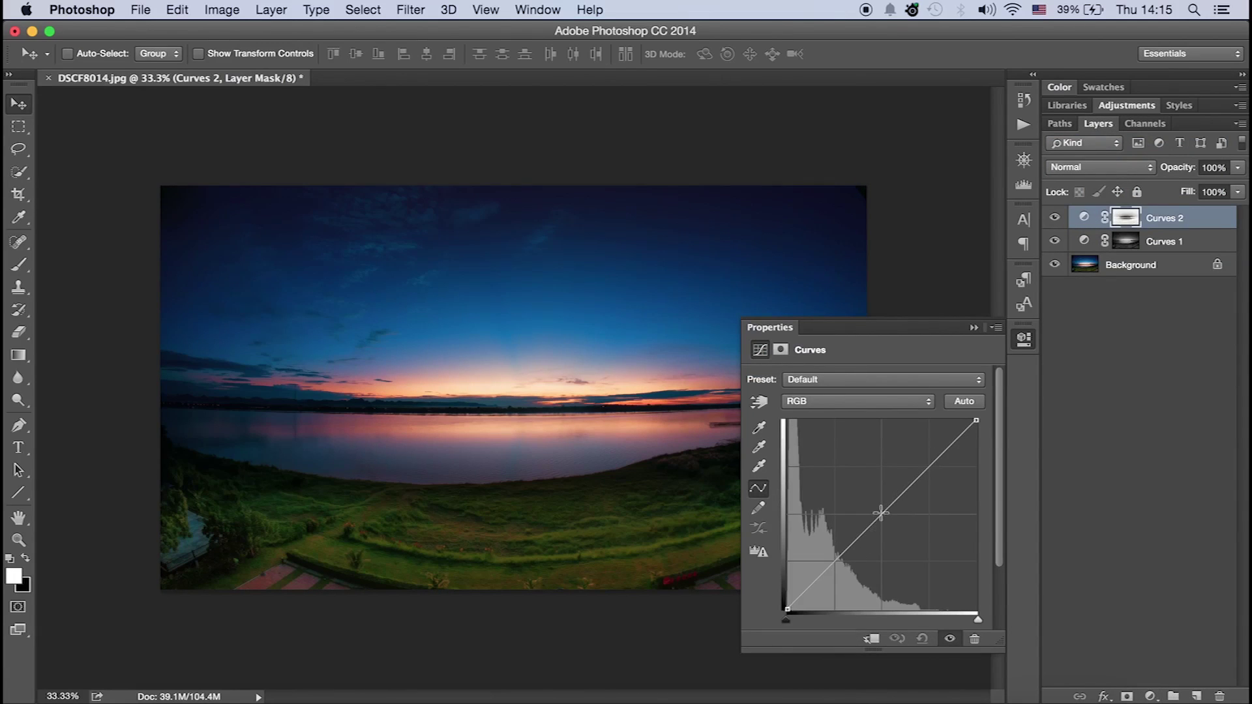
Step: Raise the middle of the Curves 2 curve and pull a low point down to keep deep shadows
{"action": "left_click_drag", "start_coordinate": [880, 513], "coordinate": [880, 492]}
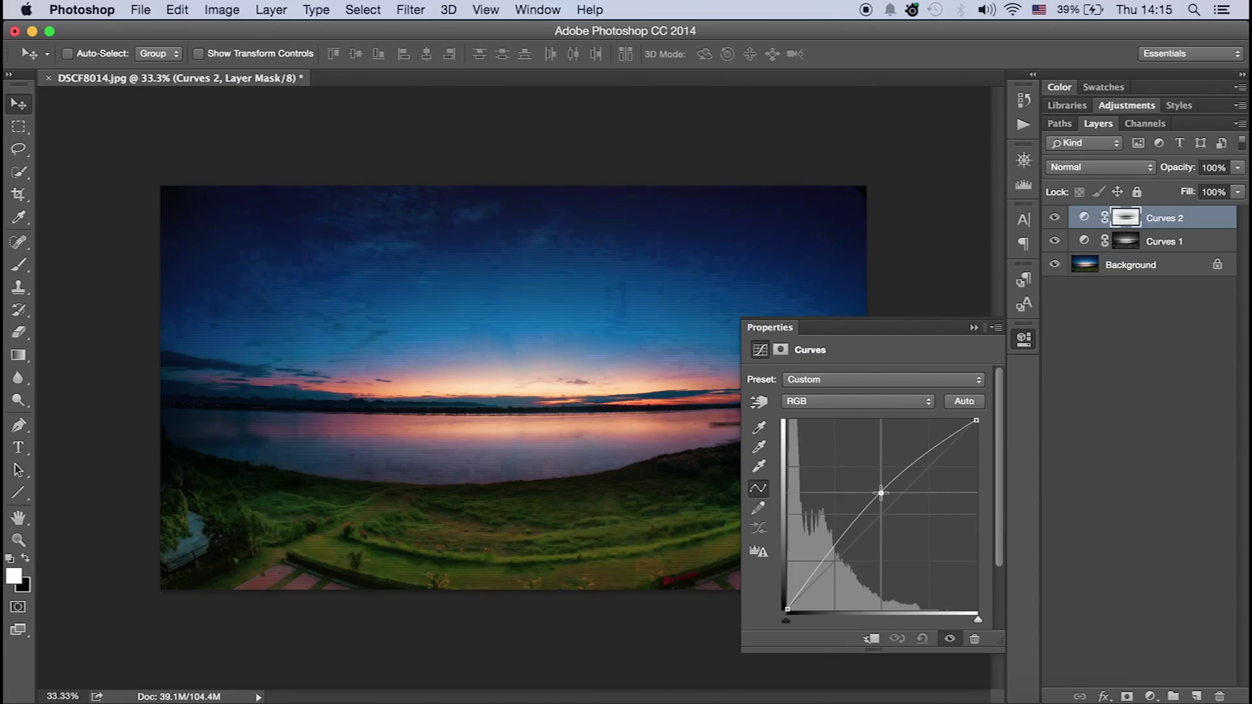
{"action": "left_click_drag", "start_coordinate": [880, 492], "coordinate": [890, 486]}
{"action": "left_click_drag", "start_coordinate": [838, 546], "coordinate": [837, 554]}
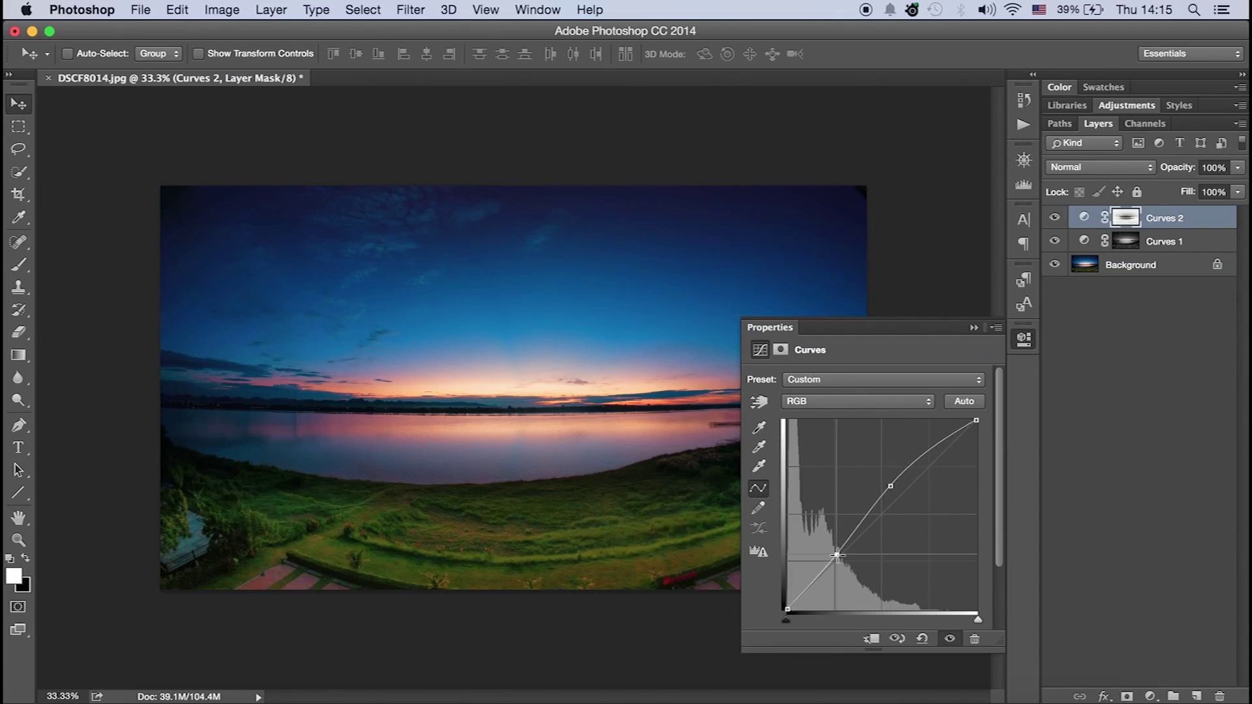
{"action": "left_click", "coordinate": [974, 327]}
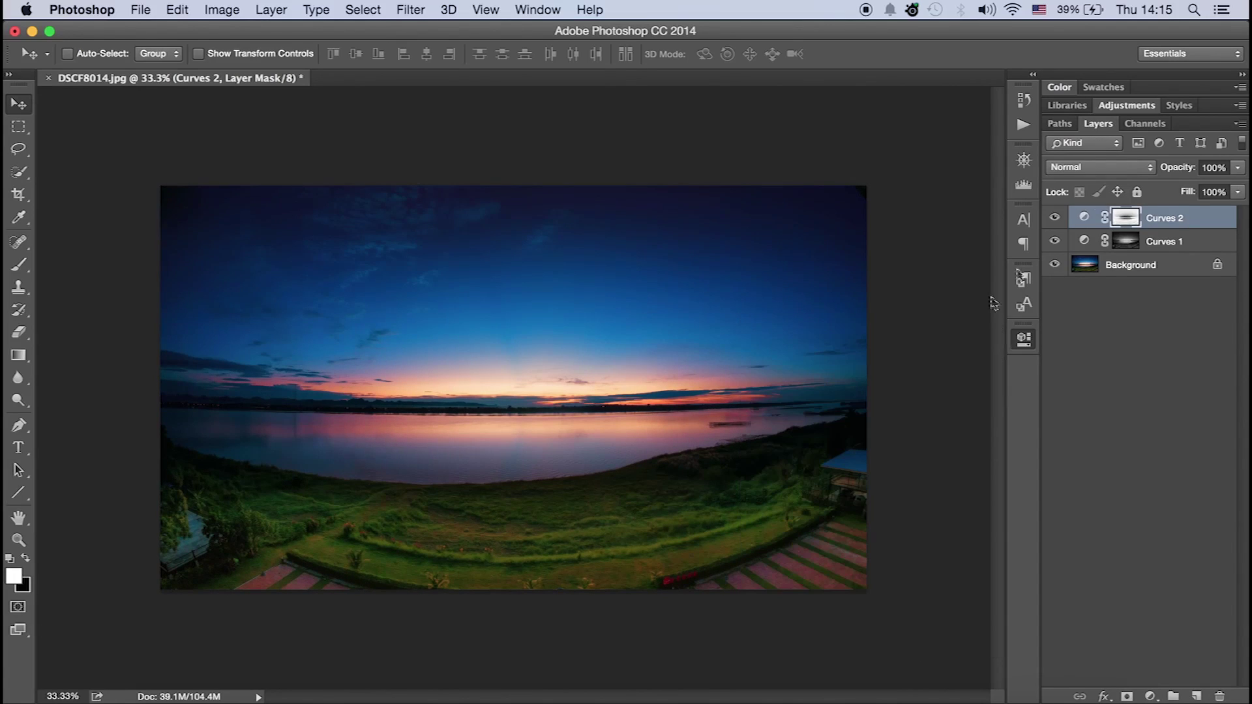
{"action": "left_click", "coordinate": [1151, 123]}
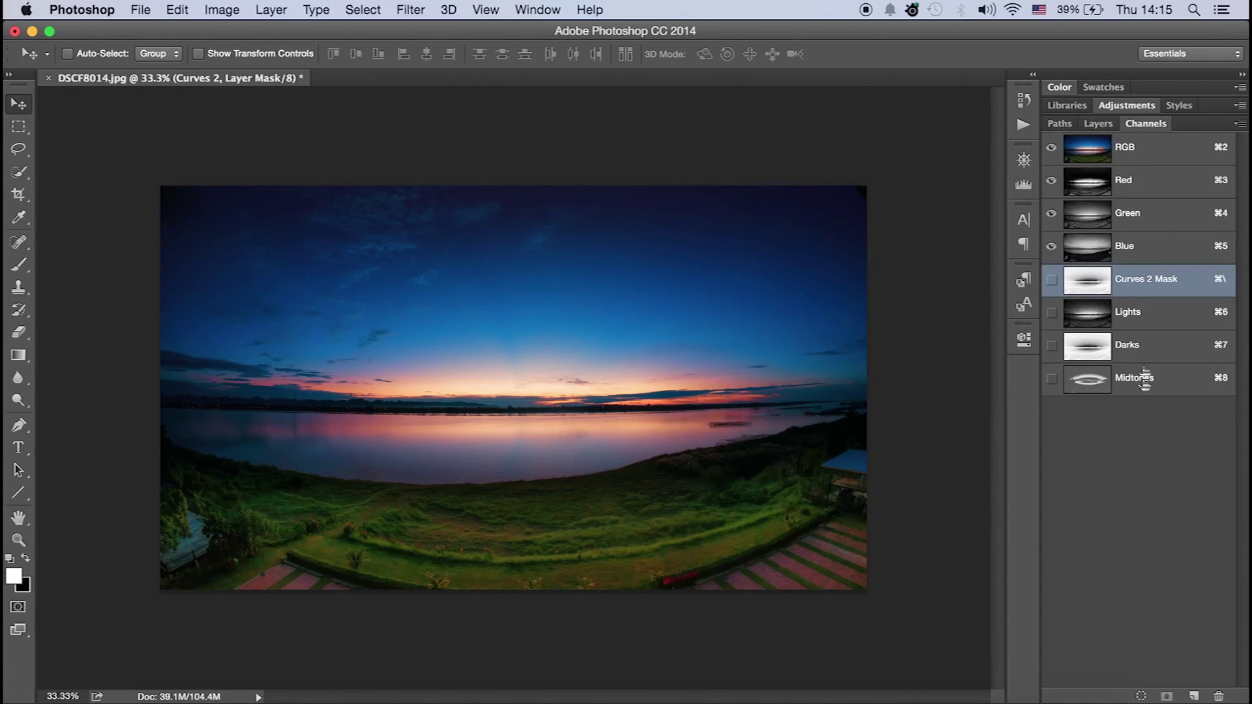
Step: Load the Midtones channel as a selection and add a Curves adjustment layer masked by it
{"action": "left_click", "coordinate": [1144, 381]}
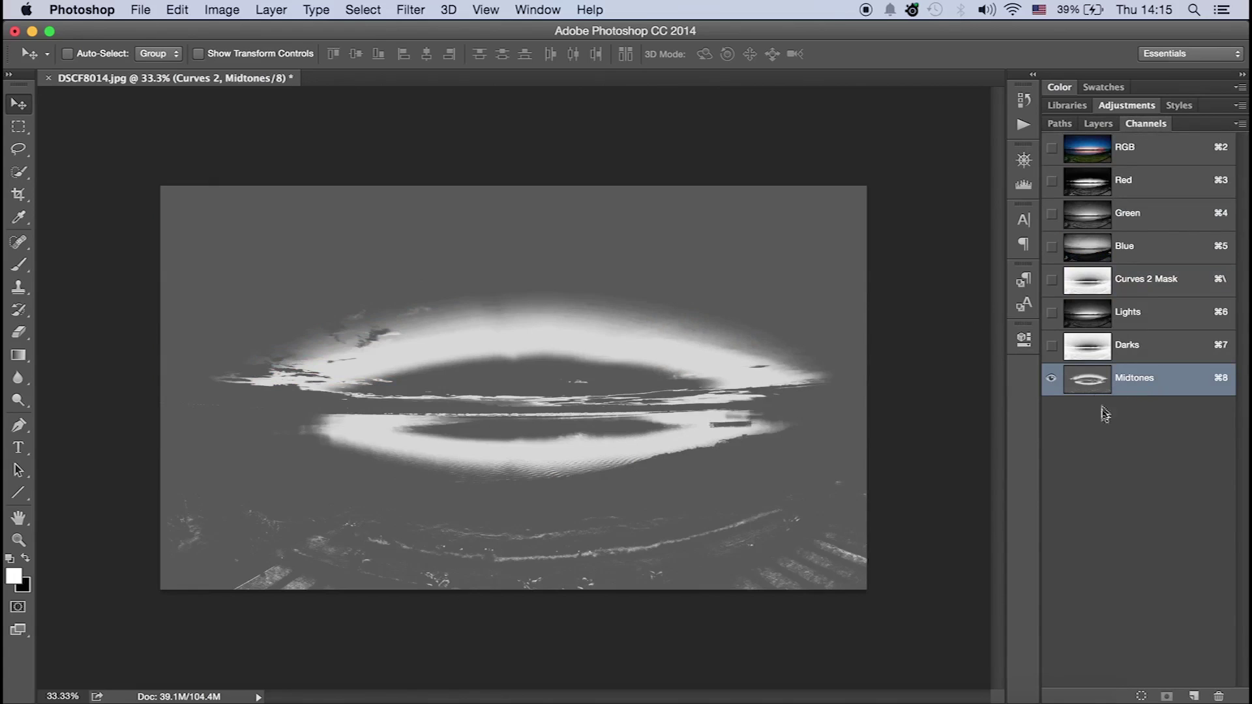
{"action": "left_click", "coordinate": [1088, 381], "text": "super"}
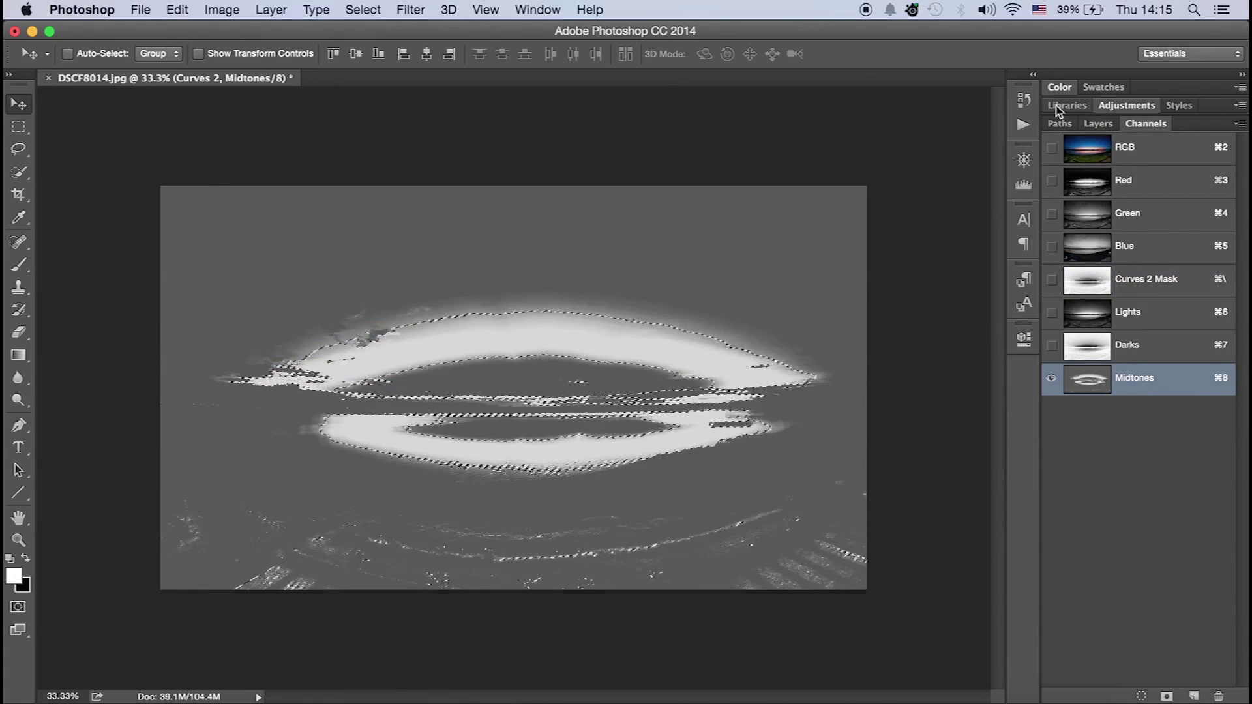
{"action": "left_click", "coordinate": [1099, 123]}
{"action": "left_click", "coordinate": [1145, 124]}
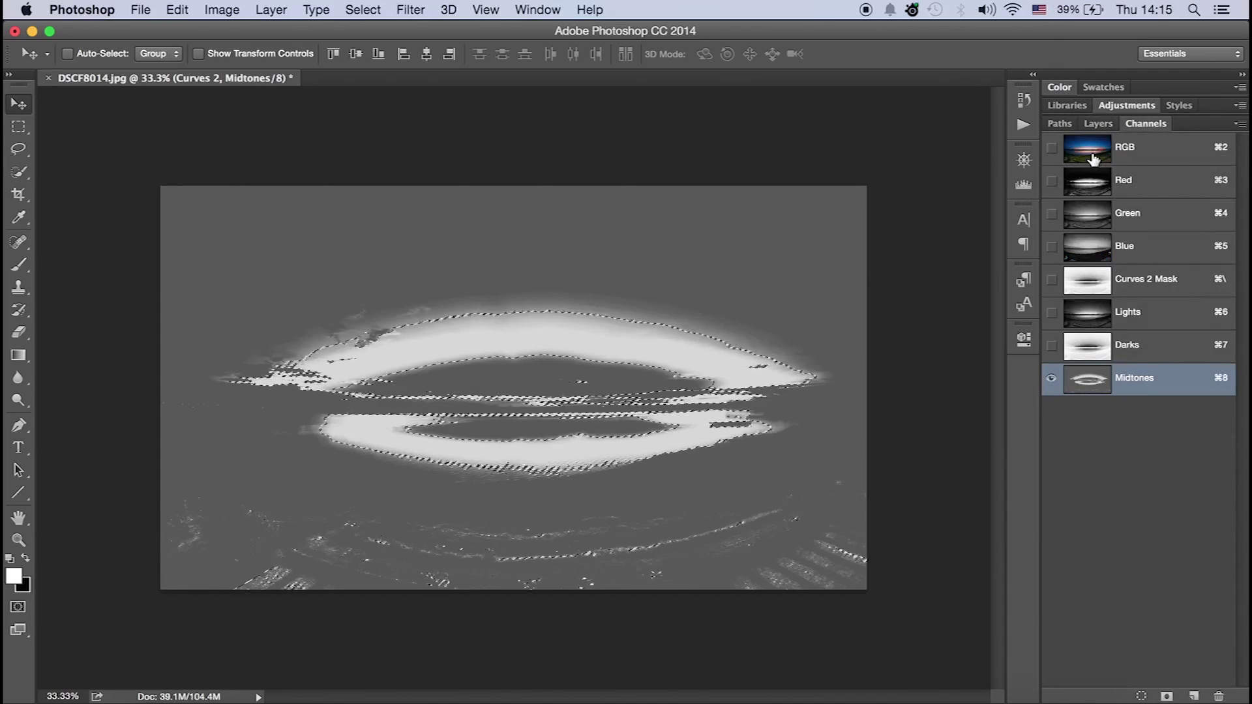
{"action": "key", "text": "super+2"}
{"action": "left_click", "coordinate": [1095, 124]}
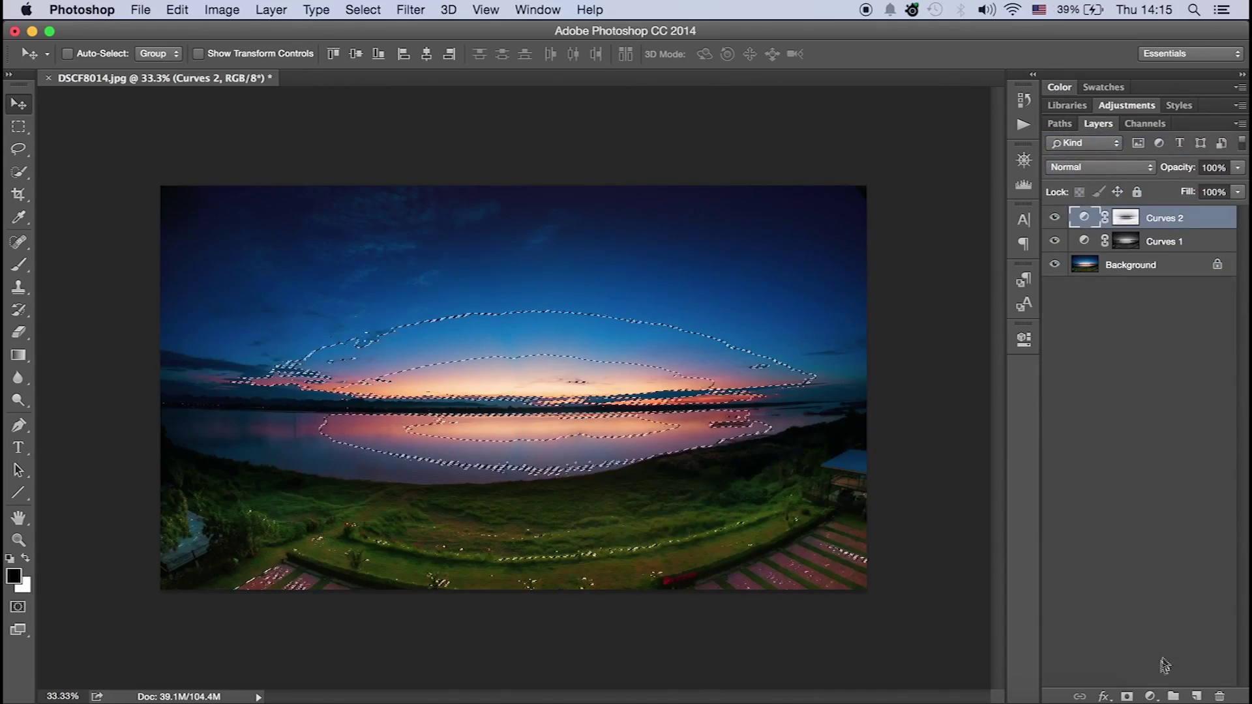
{"action": "left_click", "coordinate": [1150, 696]}
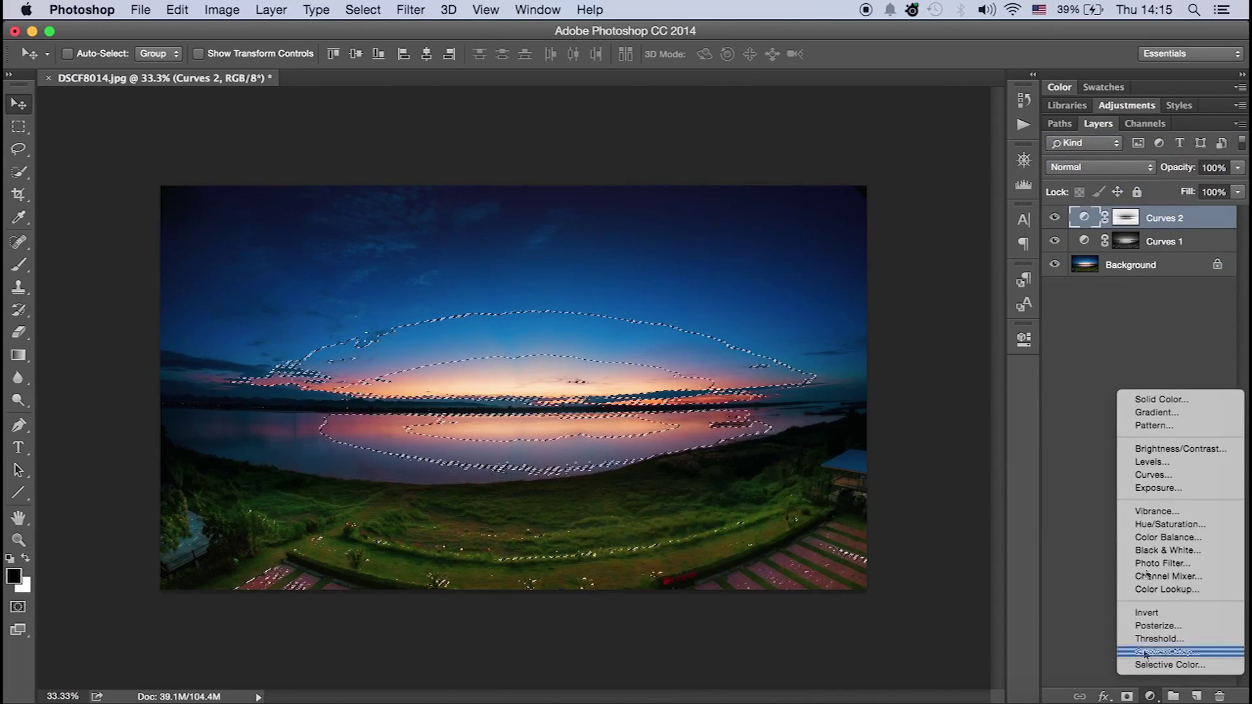
{"action": "left_click", "coordinate": [1151, 475]}
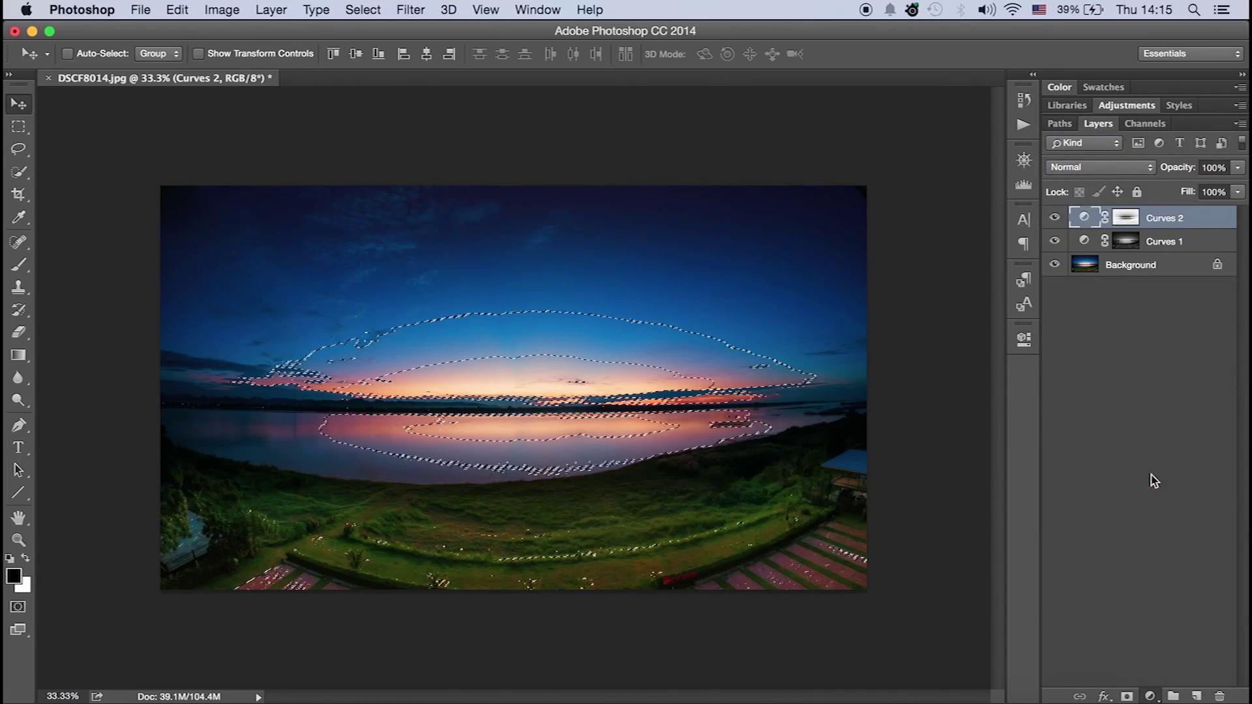
Step: Shape Curves 3 into an S-curve, raising the upper curve and lowering a shadow point
{"action": "left_click_drag", "start_coordinate": [926, 469], "coordinate": [923, 453]}
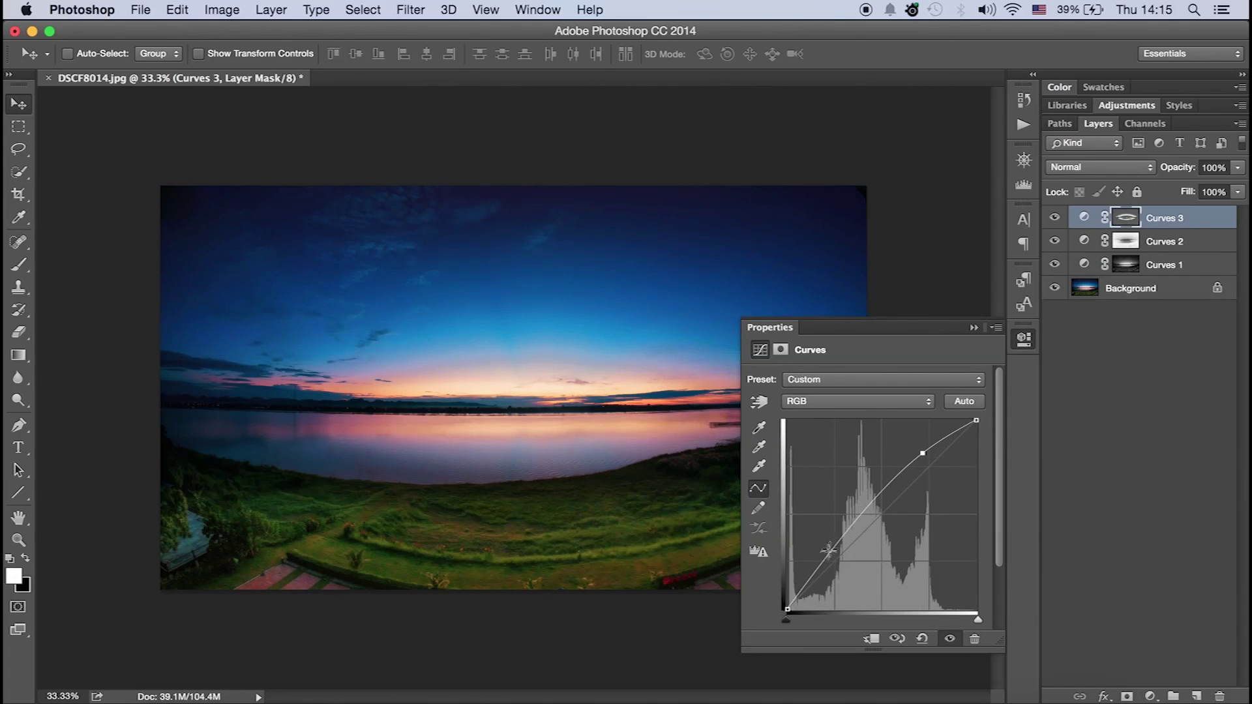
{"action": "left_click_drag", "start_coordinate": [828, 552], "coordinate": [835, 565]}
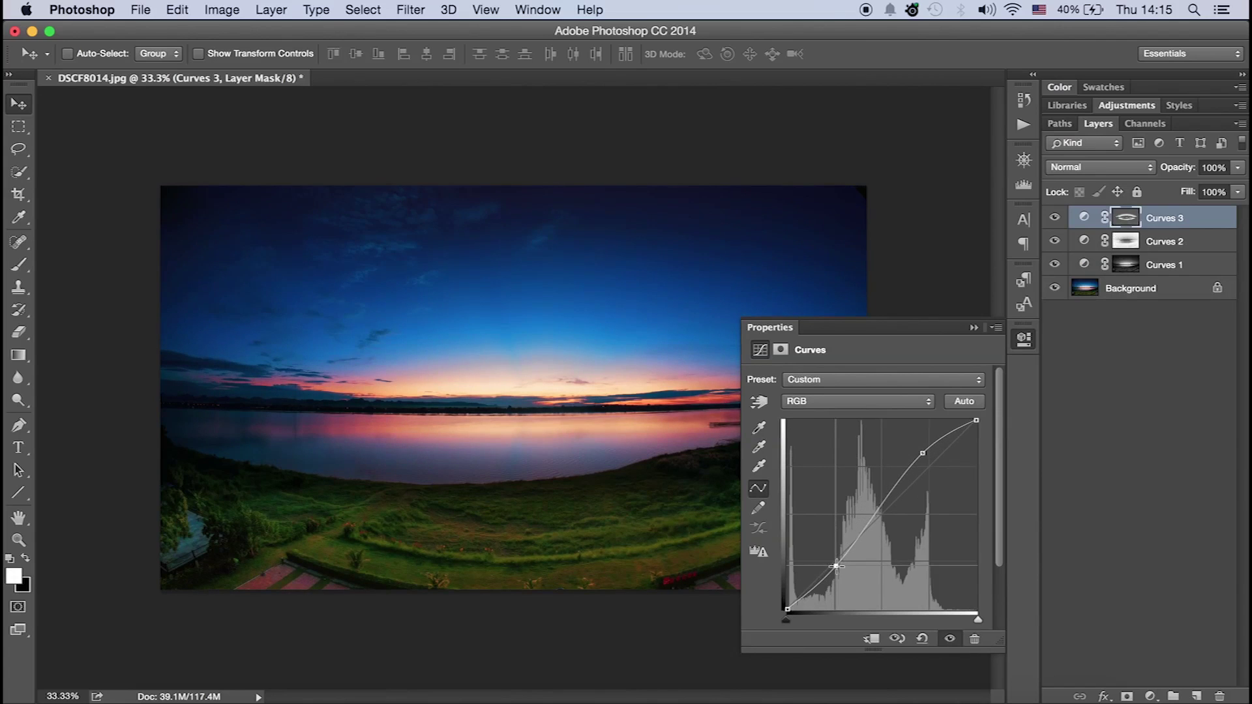
{"action": "left_click_drag", "start_coordinate": [836, 565], "coordinate": [839, 573]}
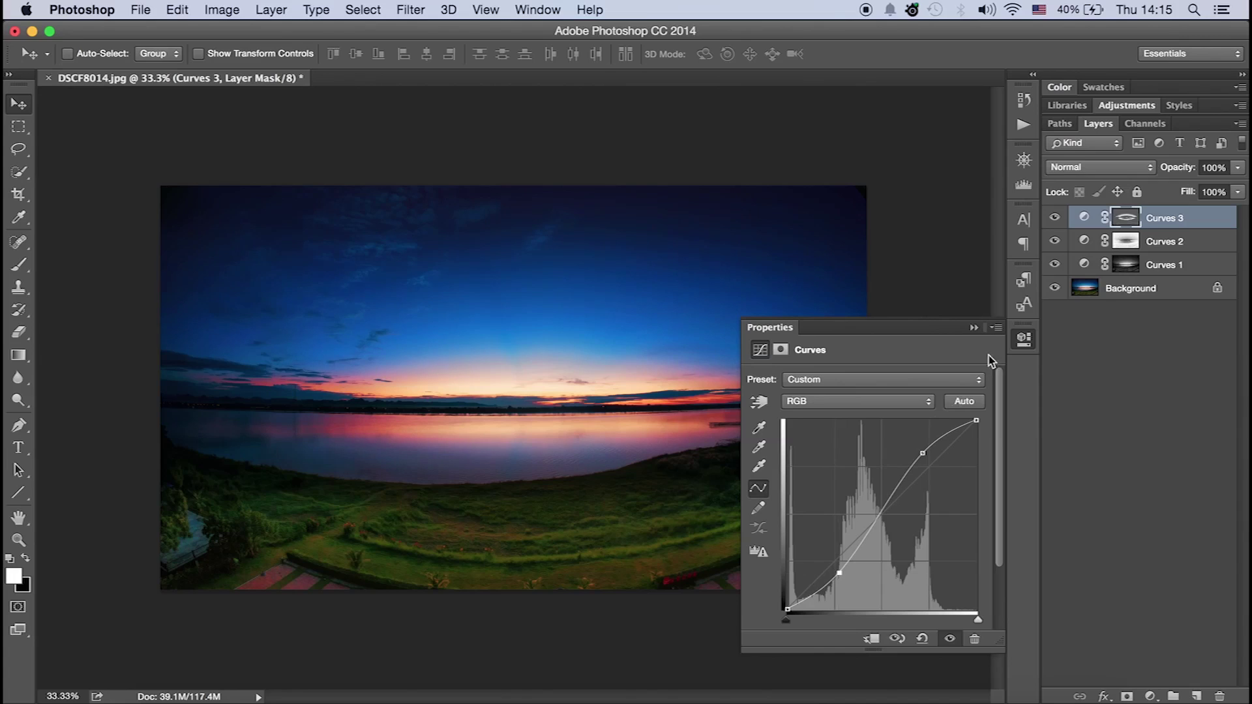
{"action": "left_click", "coordinate": [974, 327]}
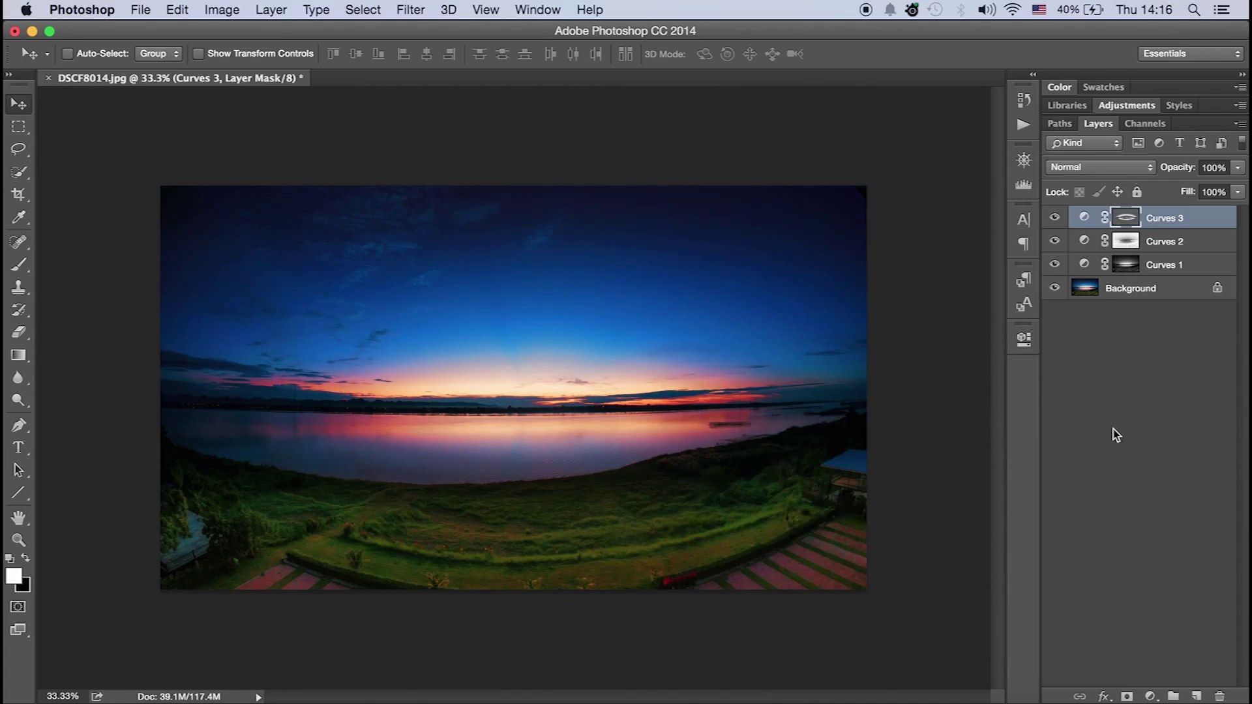